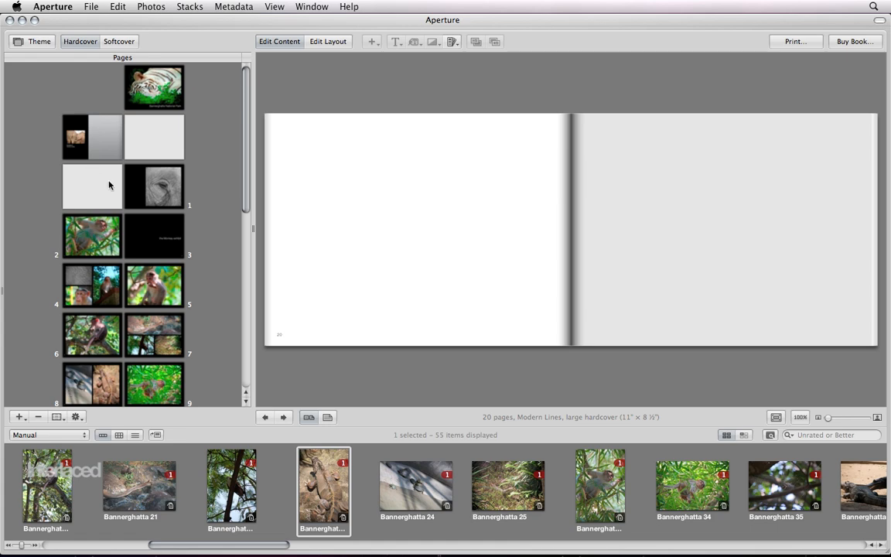
Add a text box near the title on the front cover and enter "Karnataka, India" in it
click(158, 103)
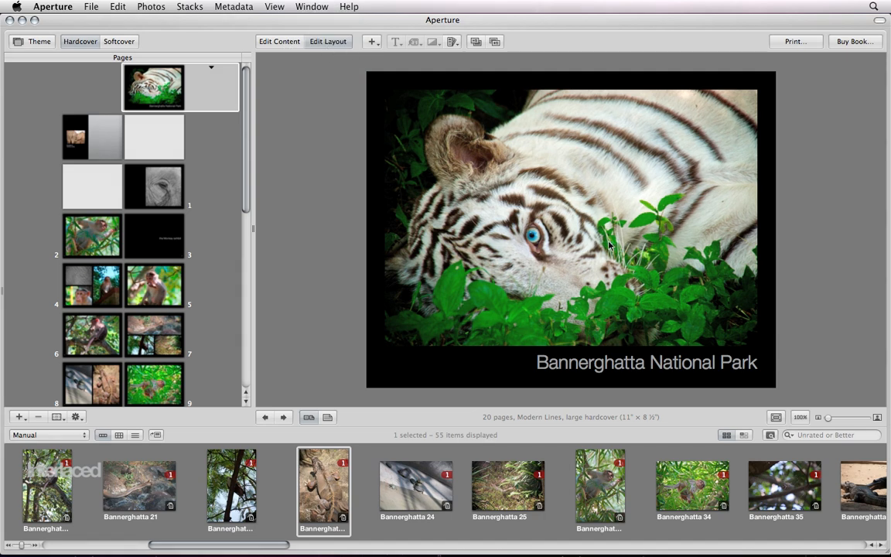
click(374, 46)
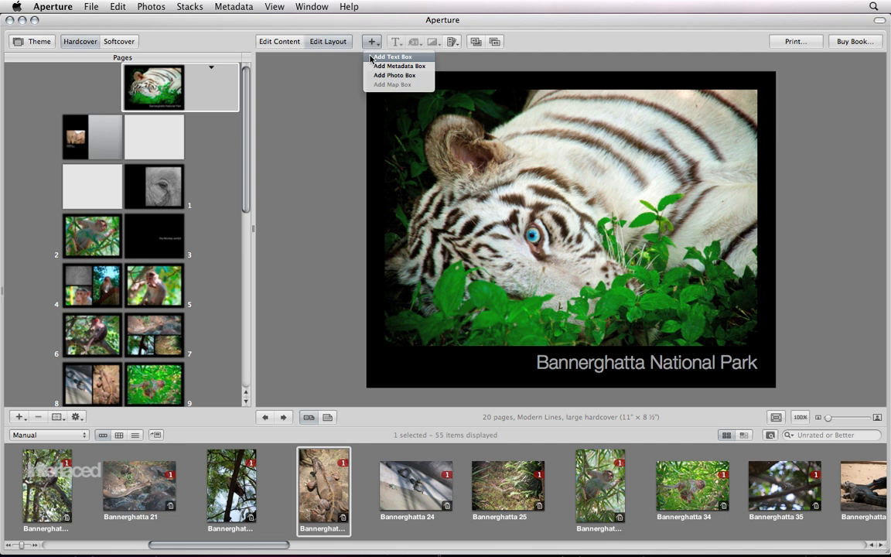
click(391, 57)
drag(492, 208, 633, 386)
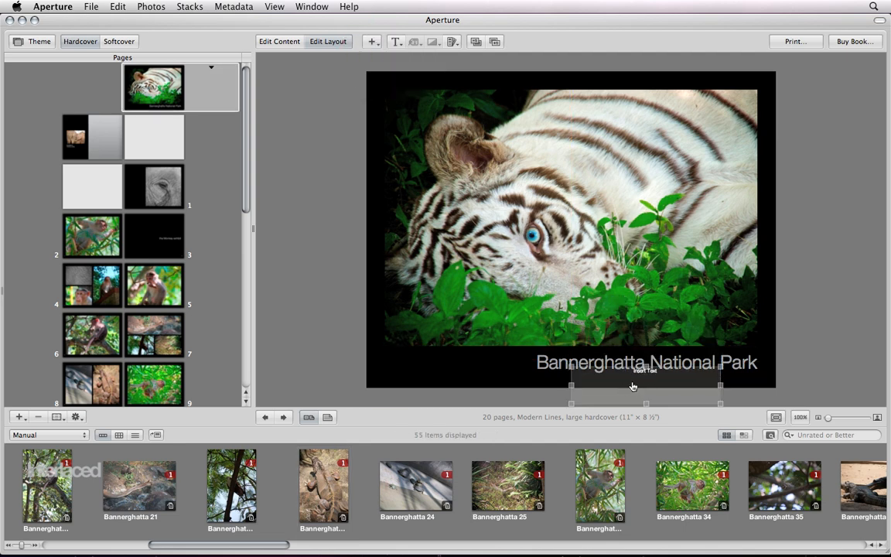
click(652, 373)
text(Karnataka, India)
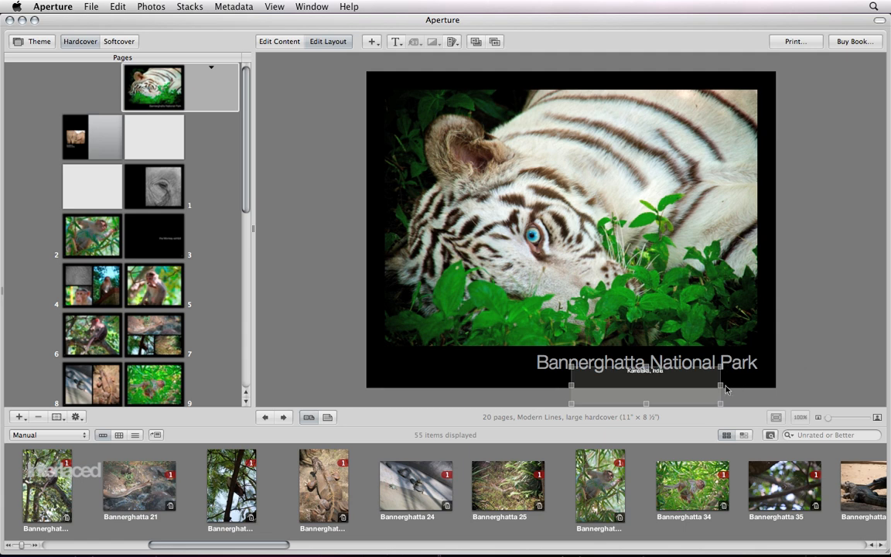
Shrink the "Karnataka, India" box, place it beneath the right end of the cover title, and right-align its text
drag(720, 404, 674, 380)
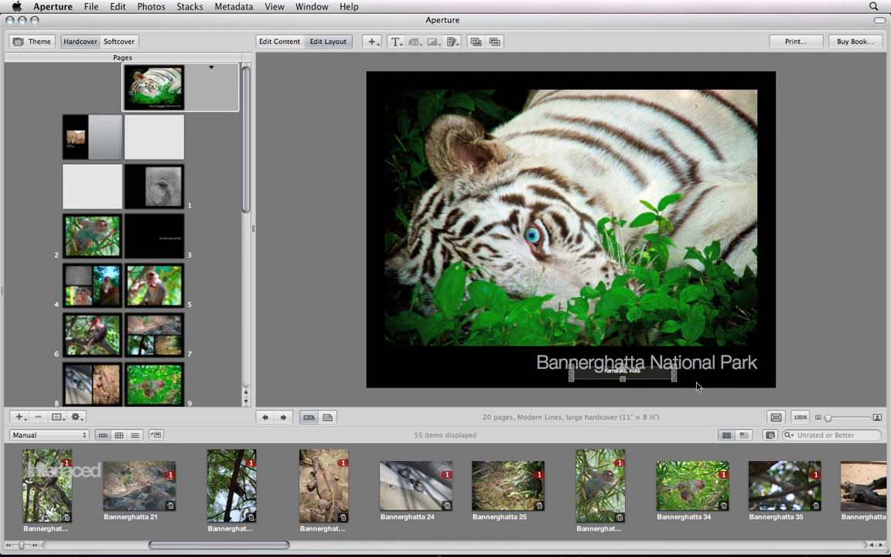
drag(652, 379, 736, 390)
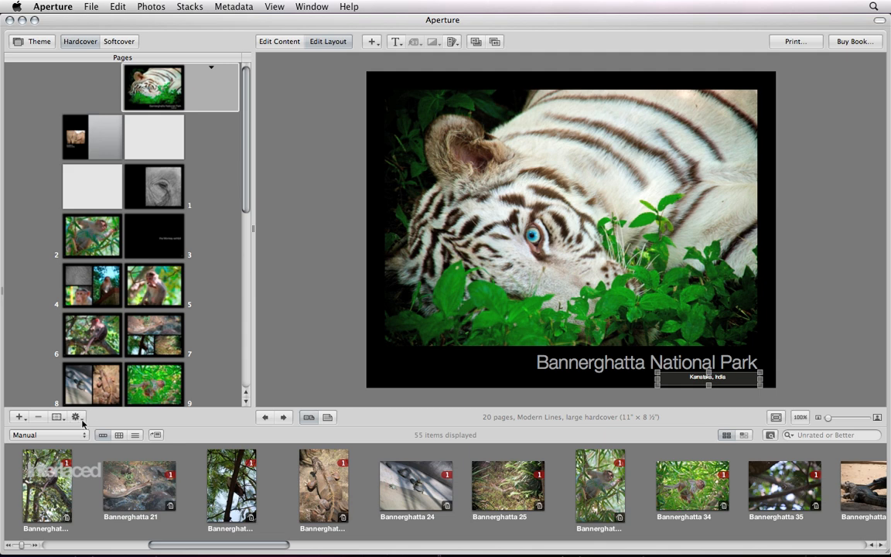
right_click(741, 382)
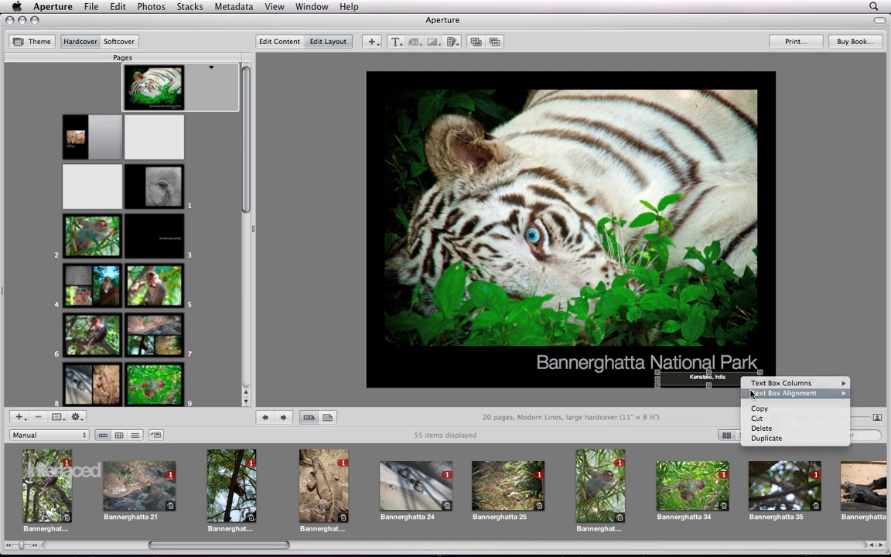
mouse_move(744, 393)
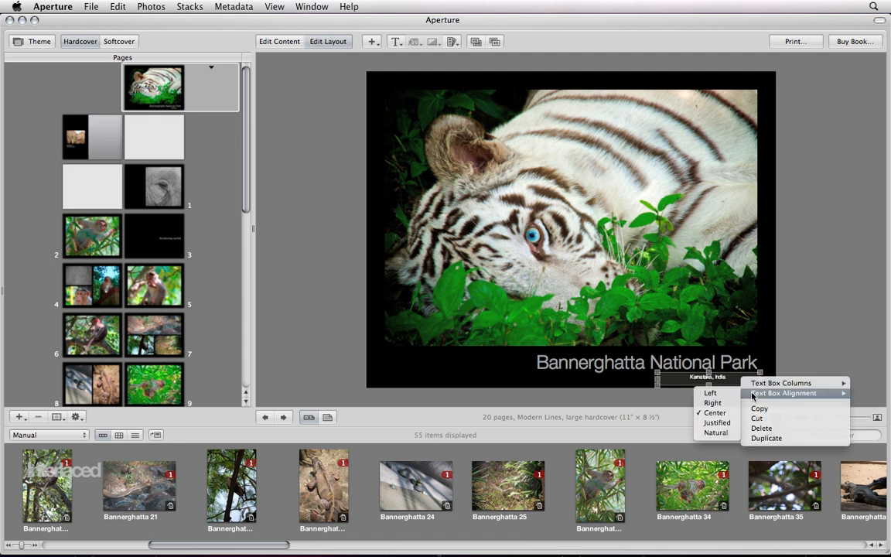
click(714, 404)
click(810, 372)
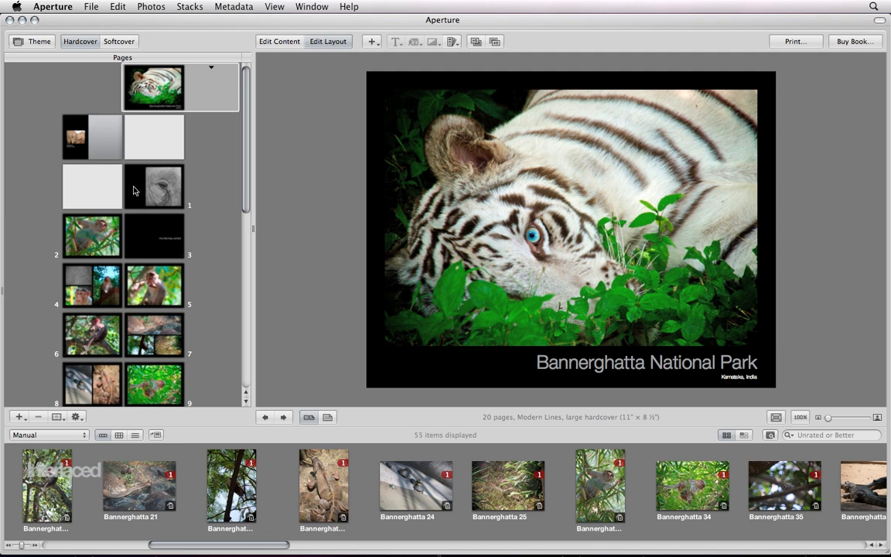
Delete the grey elephant-skin photo box from page 4
click(104, 241)
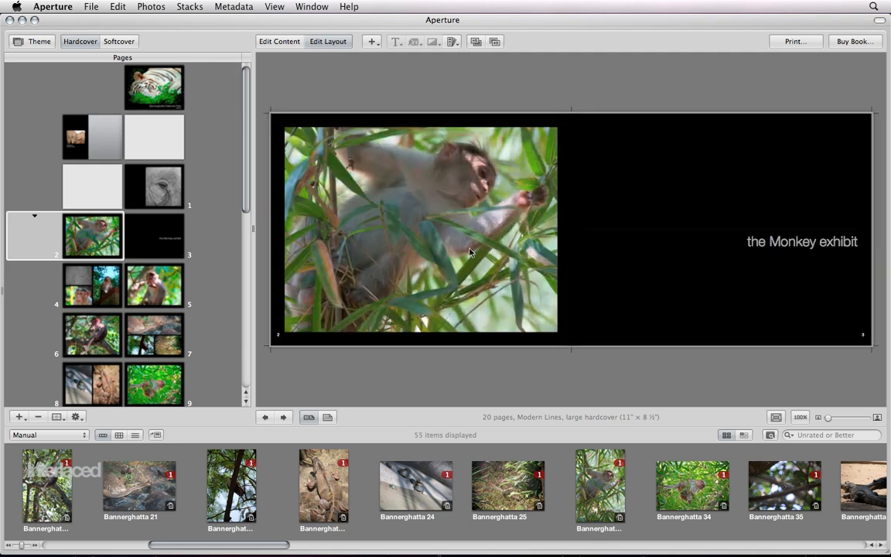
click(86, 273)
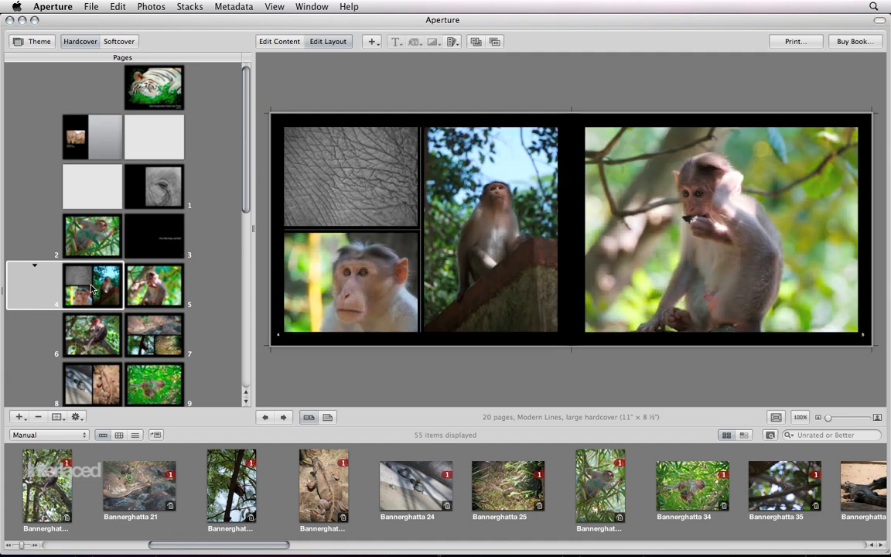
click(360, 198)
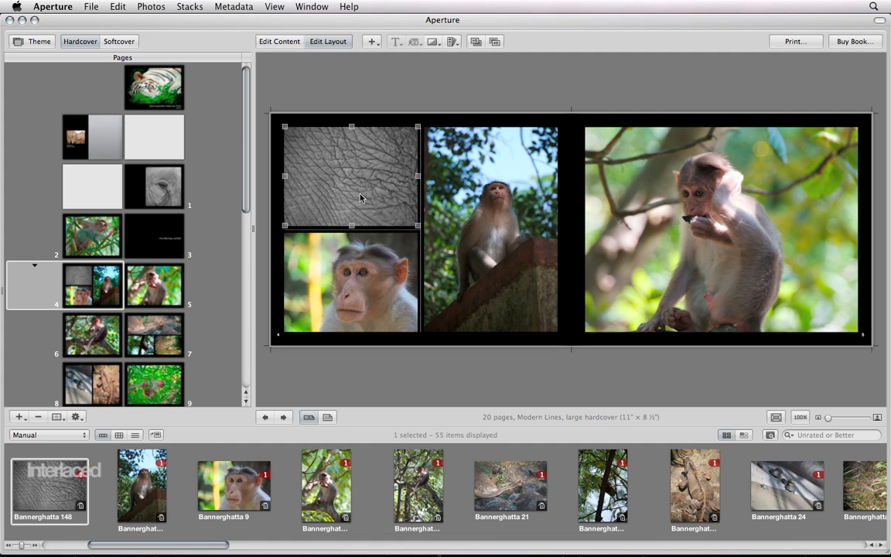
key(Delete)
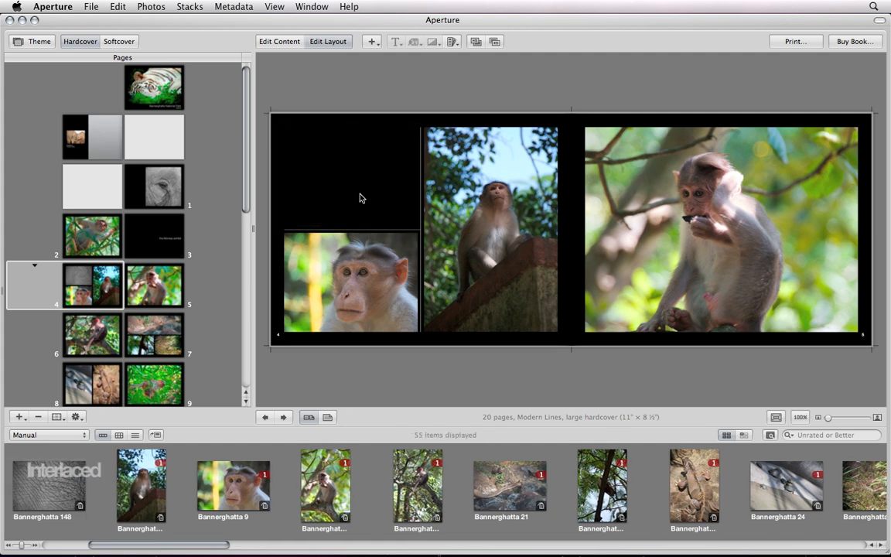
Add a text box in the empty area of page 4 above the monkey close-up, reading "These are the nice monkeys we saw..."
click(371, 41)
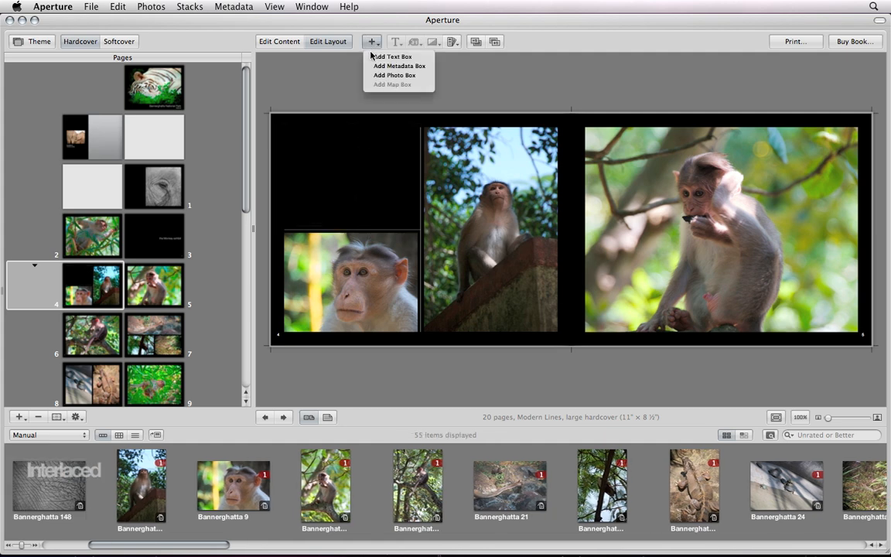
click(390, 56)
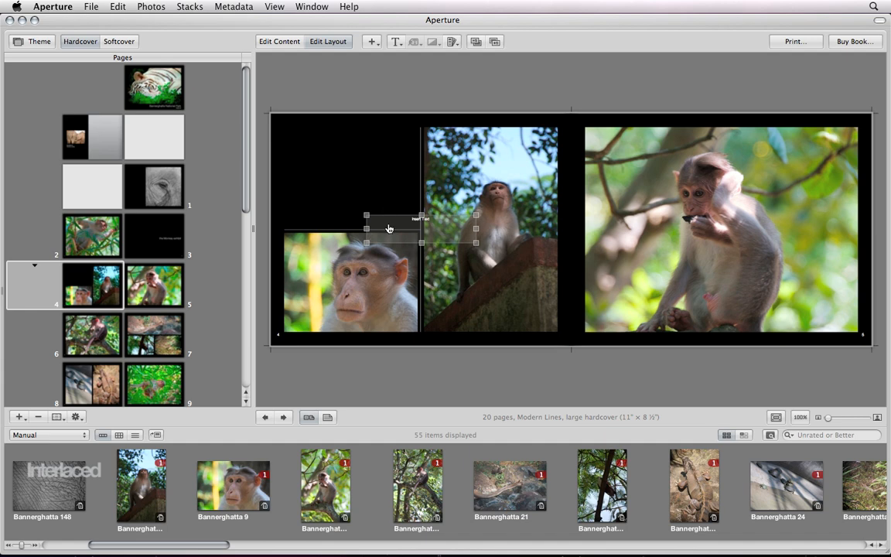
drag(389, 228, 355, 219)
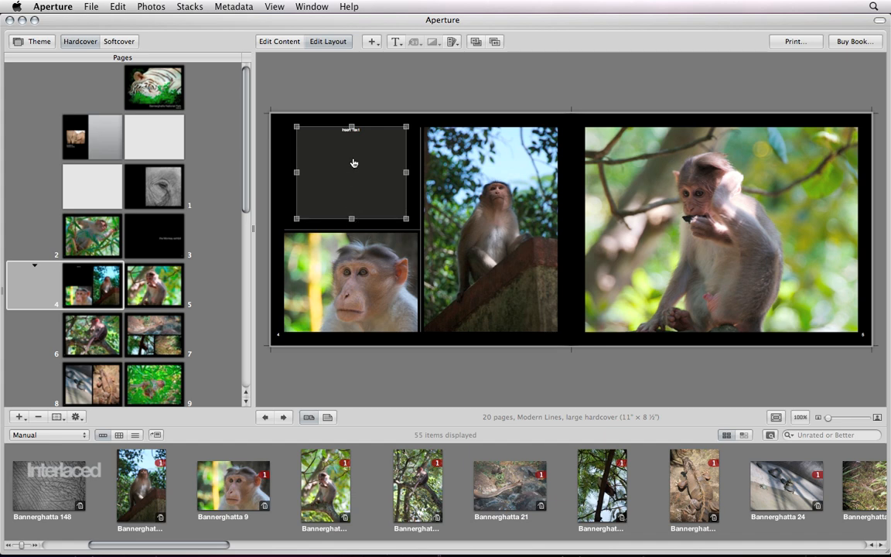
double_click(348, 150)
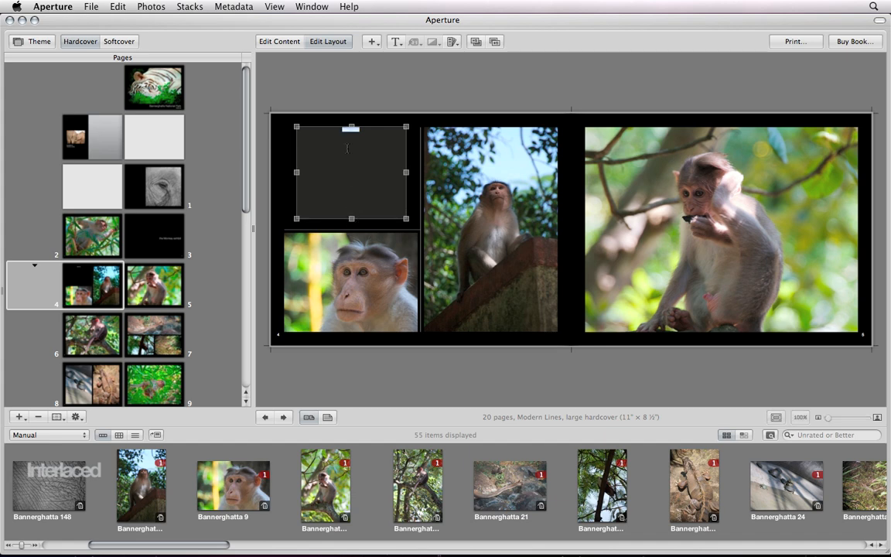
text(Thesis)
text( the rice monkeys)
text( we saw...)
Format the whole page 4 caption at size 14 in italic
key(super+a)
right_click(338, 131)
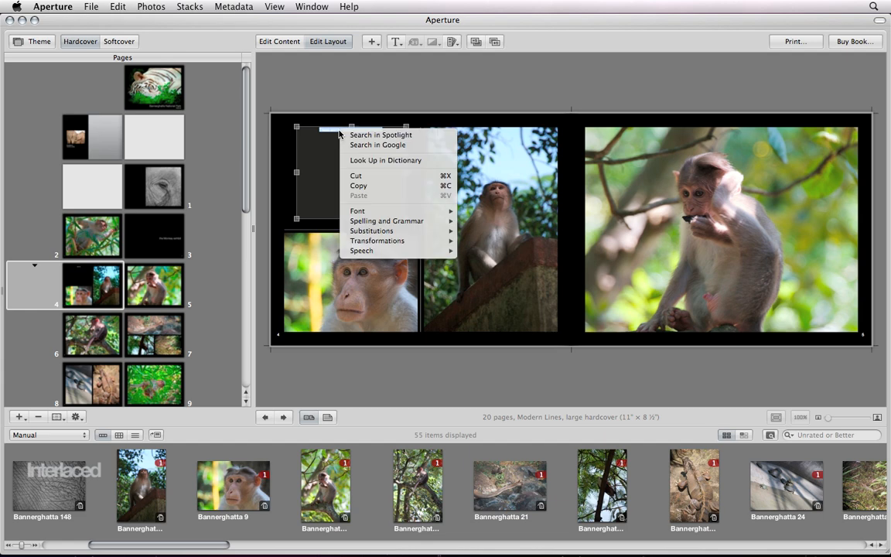
mouse_move(410, 210)
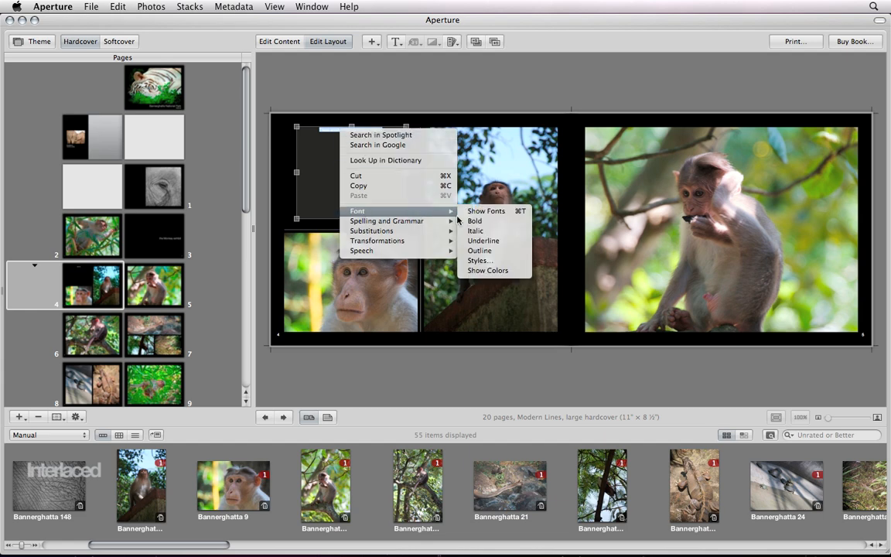
click(523, 217)
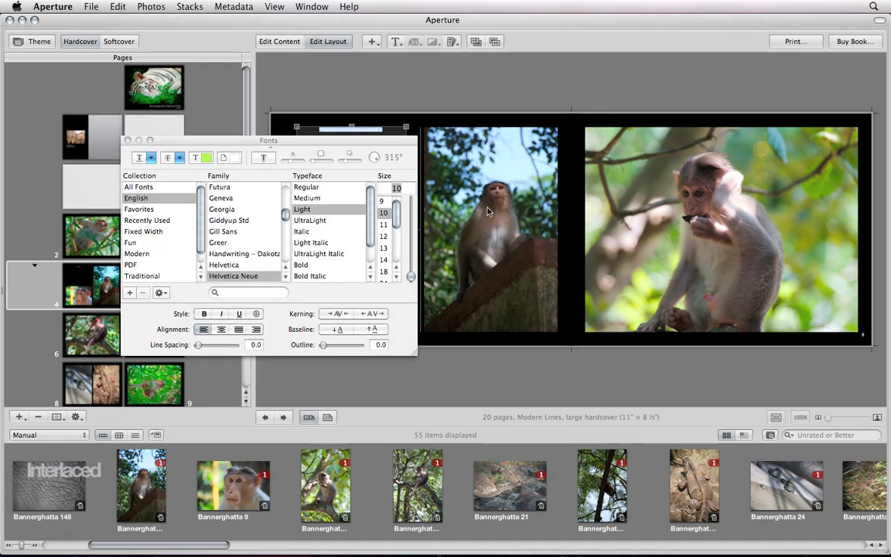
drag(337, 140, 710, 80)
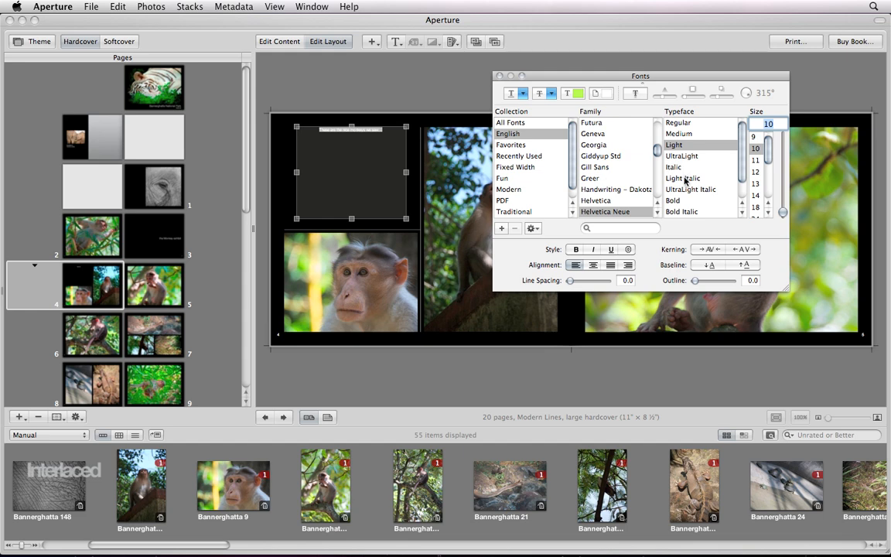
click(756, 196)
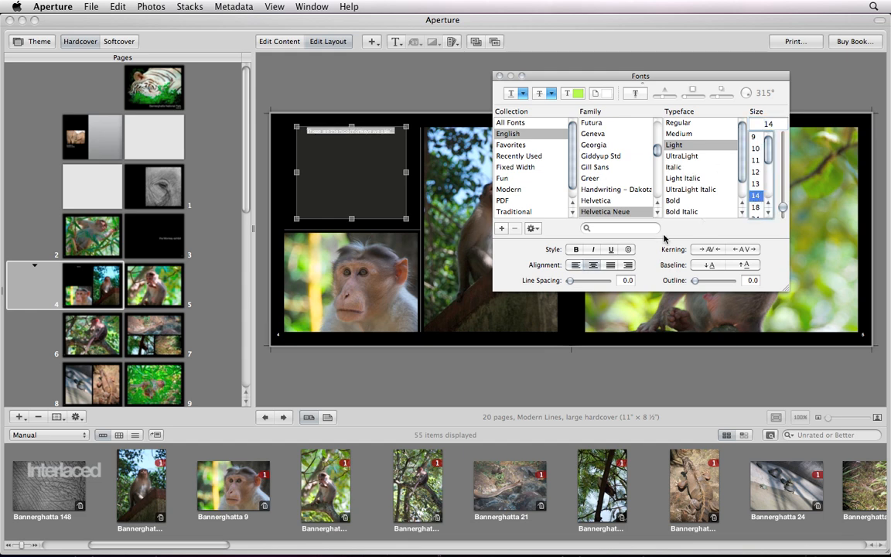
click(593, 250)
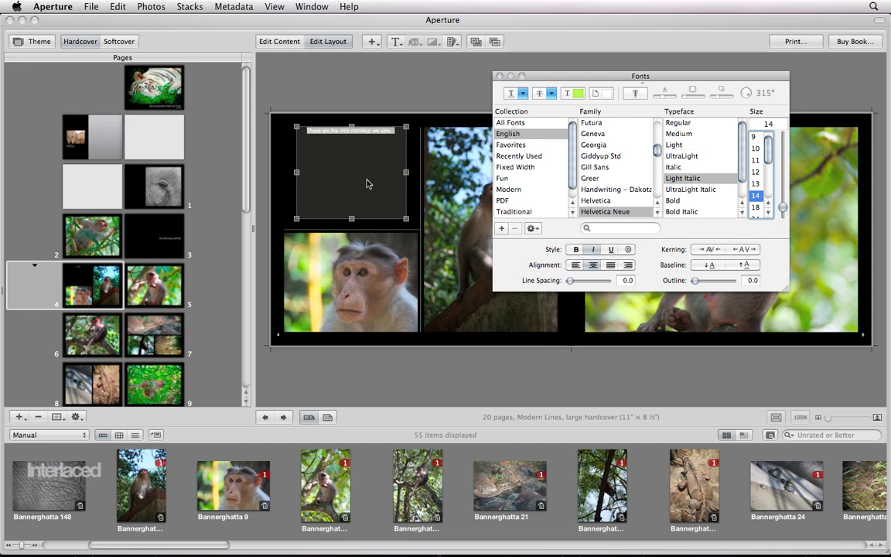
Darken the page 4 caption's text color to light grey and close the color and font settings
click(573, 94)
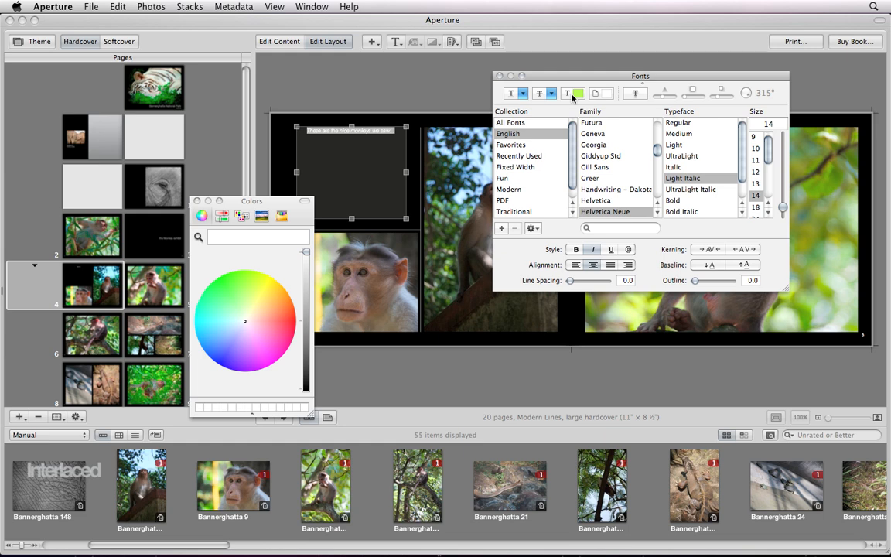
drag(306, 253, 307, 294)
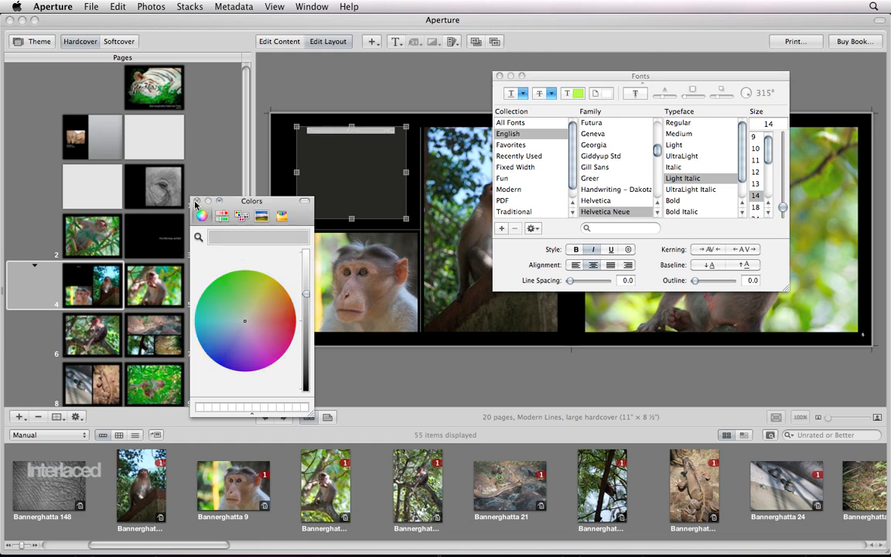
click(197, 201)
click(499, 76)
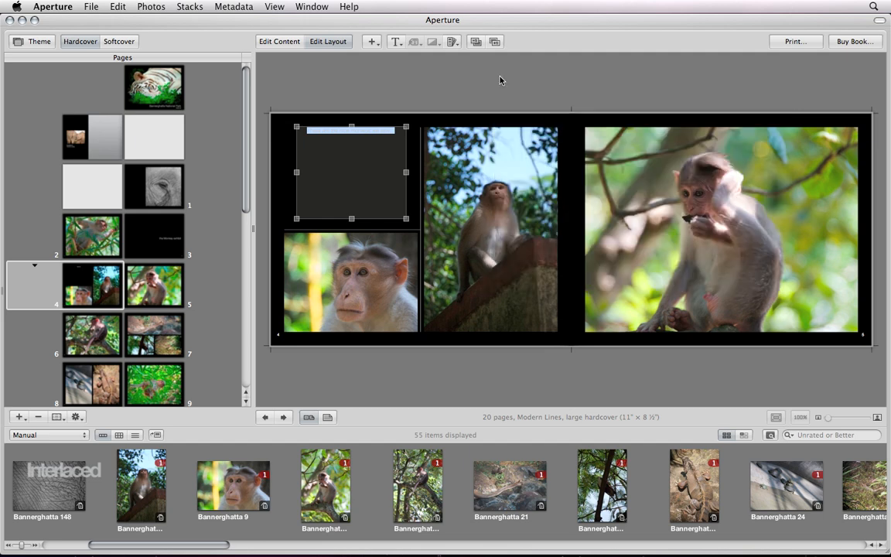
click(371, 133)
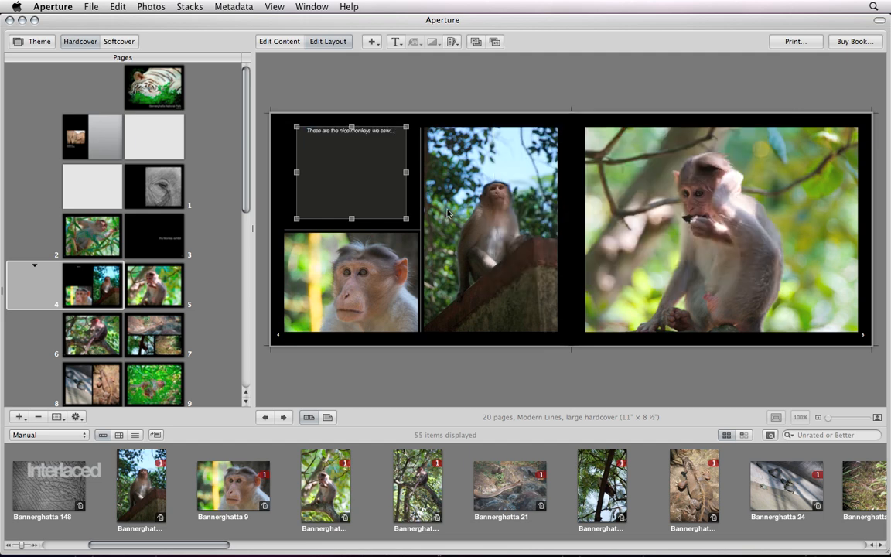
click(541, 366)
Move the page 4 caption box down and shorten it from below so it clears the monkey close-up
drag(826, 418, 831, 419)
scroll(513, 265, left, 5)
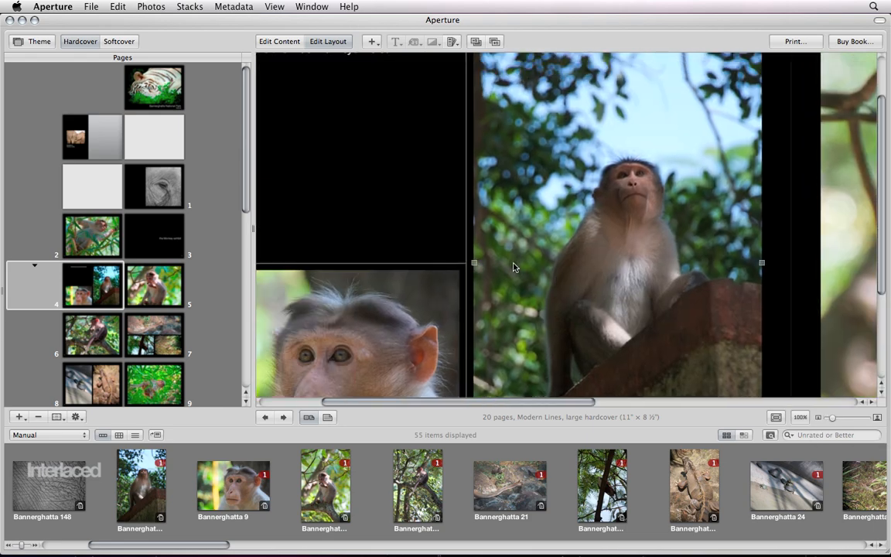
scroll(513, 265, left, 3)
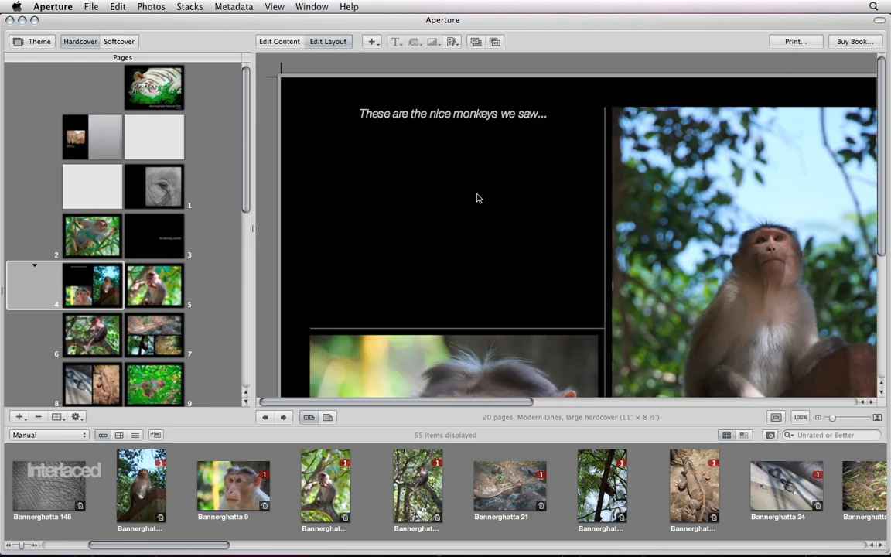
click(503, 198)
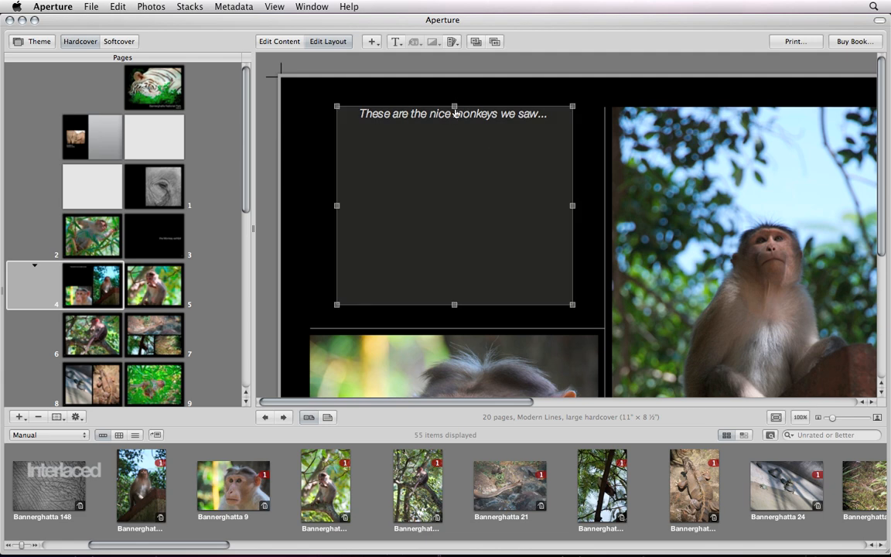
drag(455, 132, 455, 185)
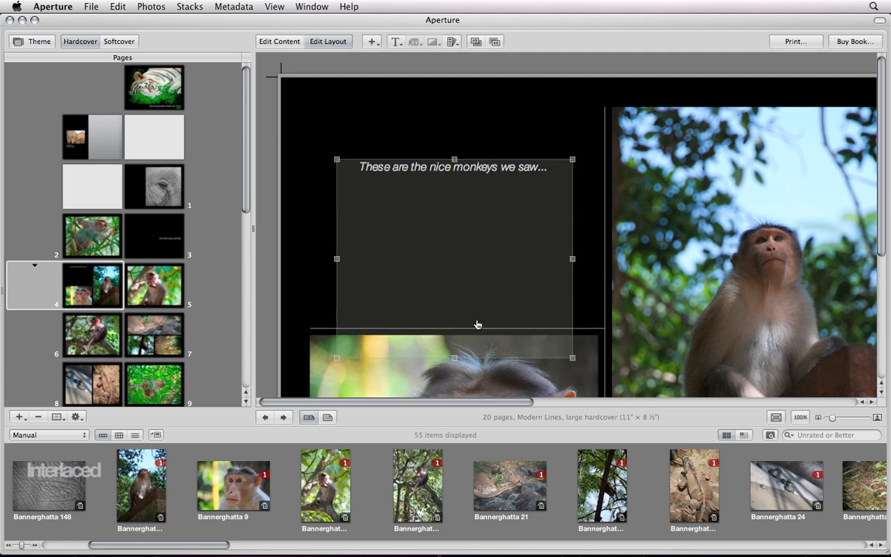
drag(454, 357, 452, 270)
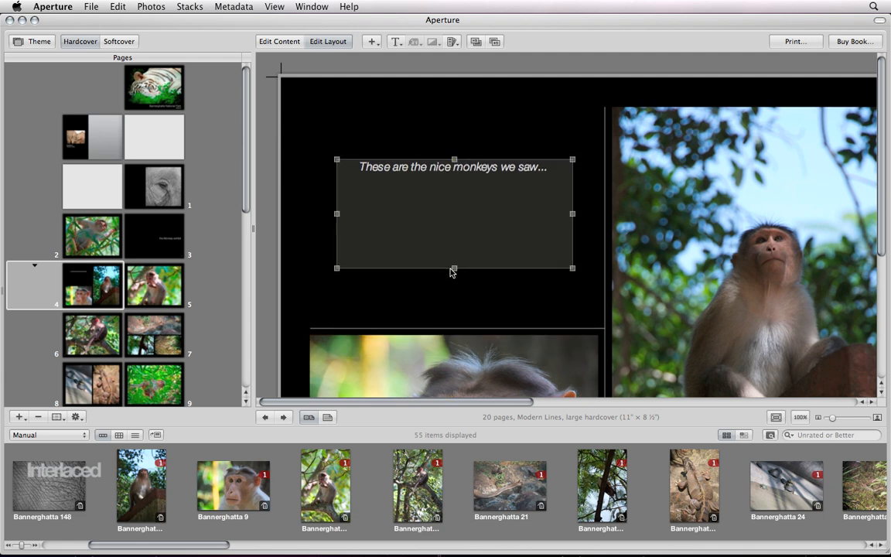
click(776, 417)
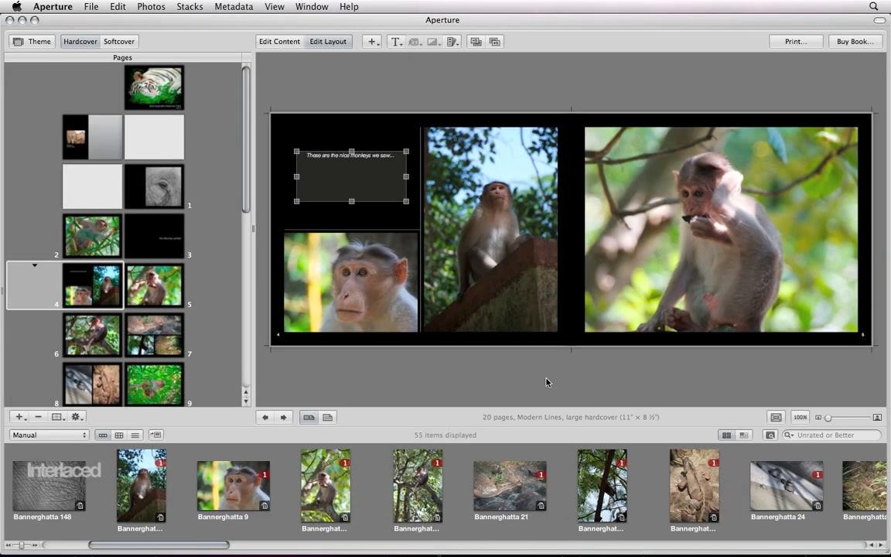
click(497, 387)
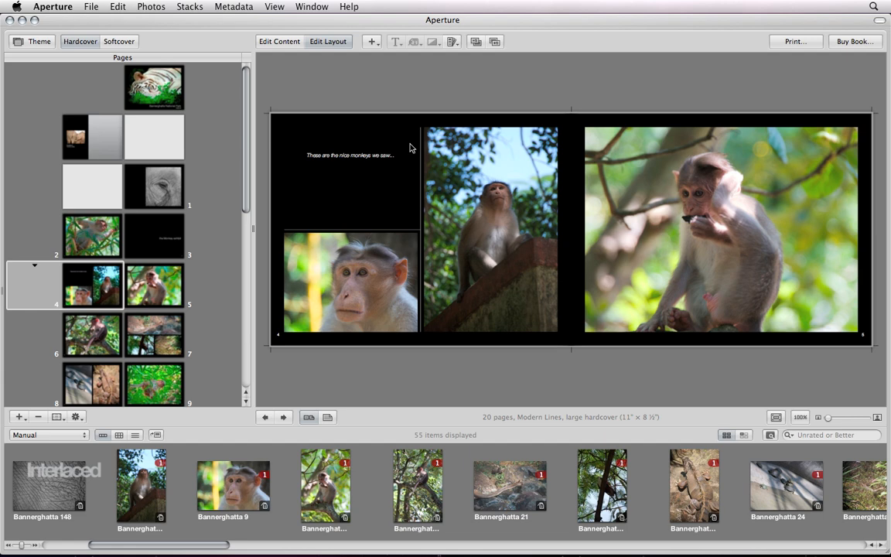
Save page 4 as a new document master and look it up in the page's list of master layouts
click(77, 417)
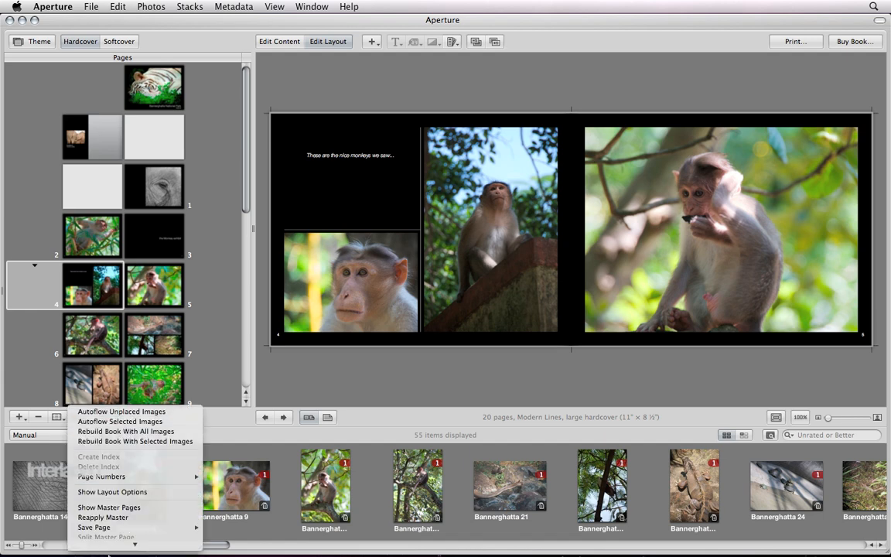
mouse_move(120, 424)
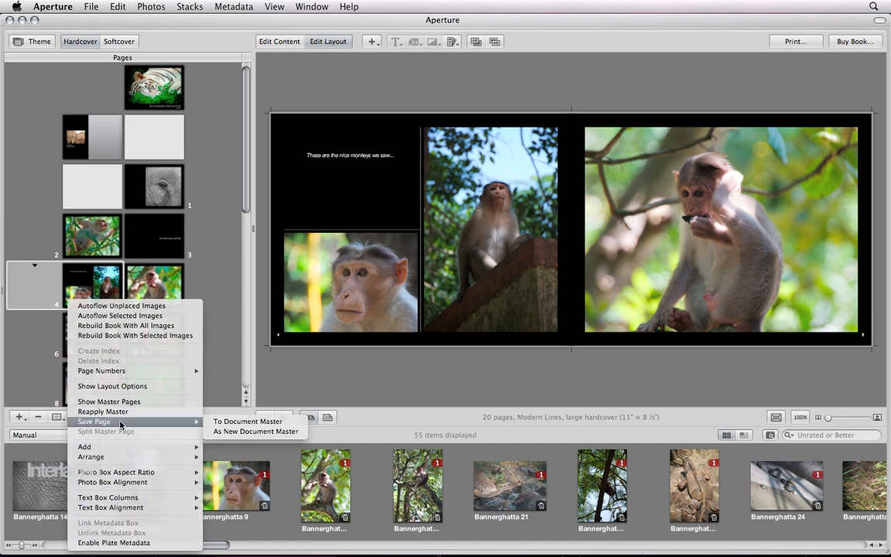
click(295, 432)
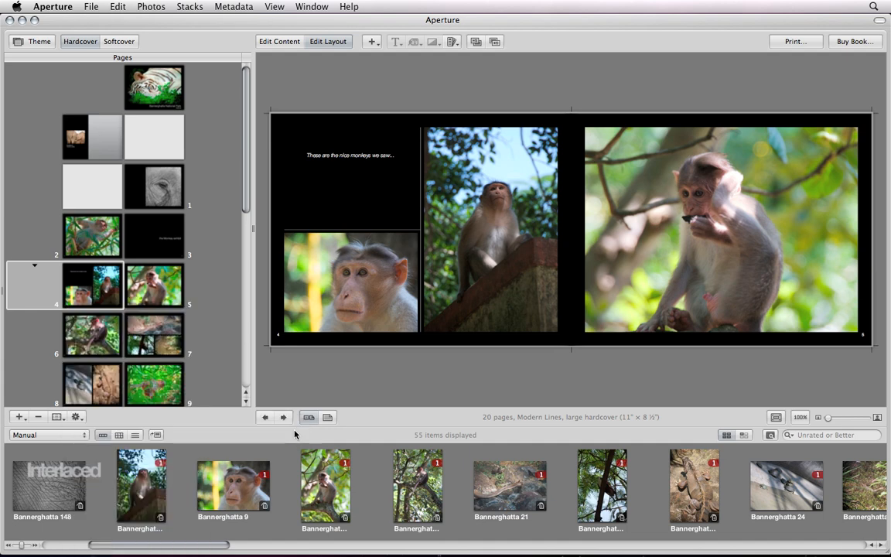
click(34, 265)
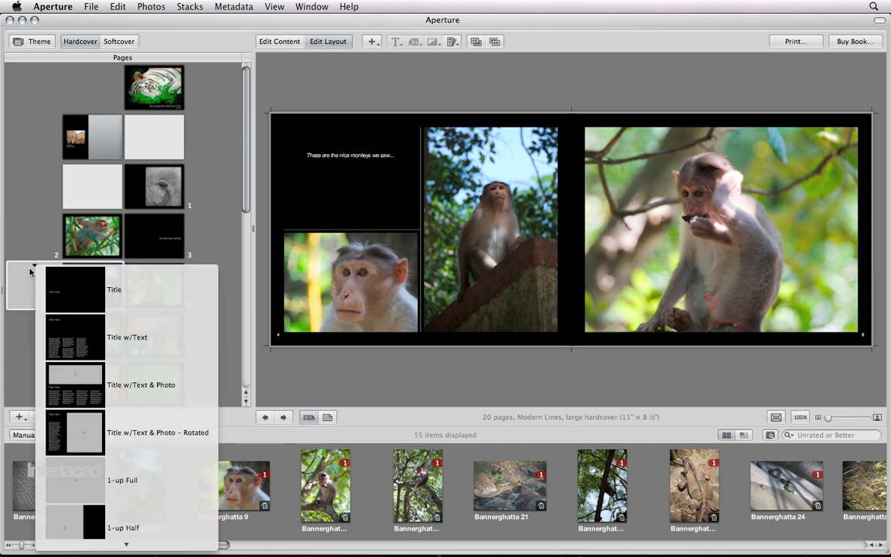
scroll(72, 414, down, 10)
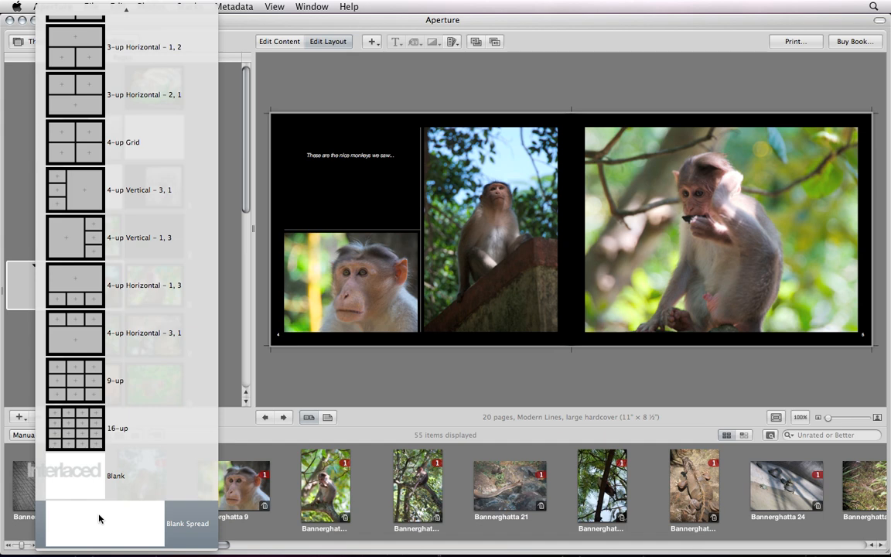
scroll(99, 519, up, 15)
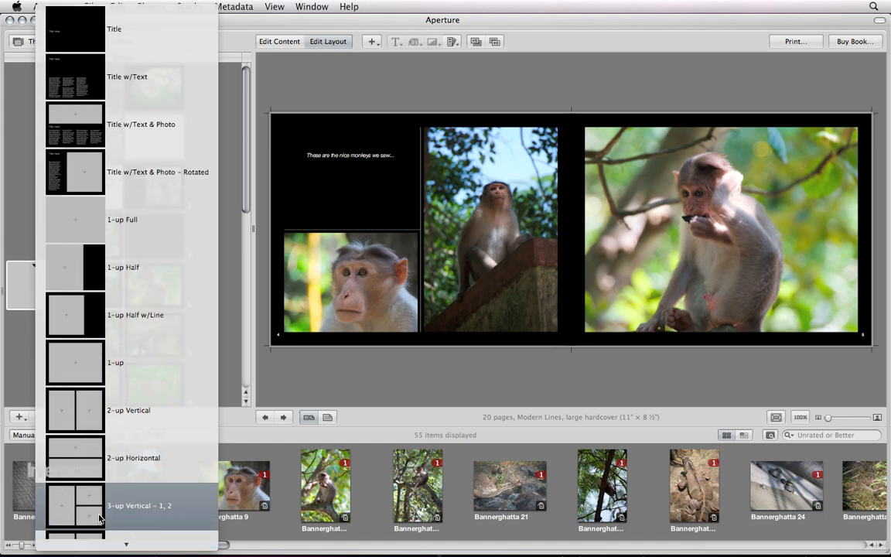
scroll(99, 519, down, 4)
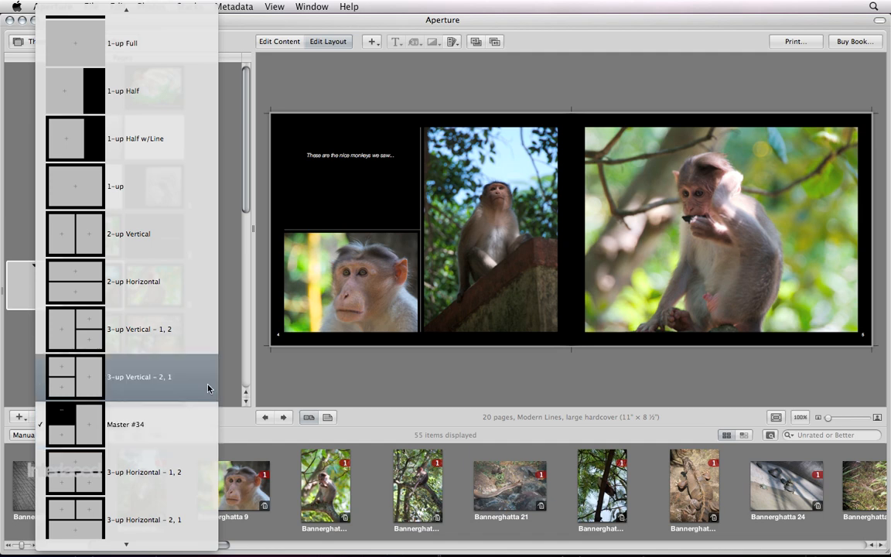
click(228, 376)
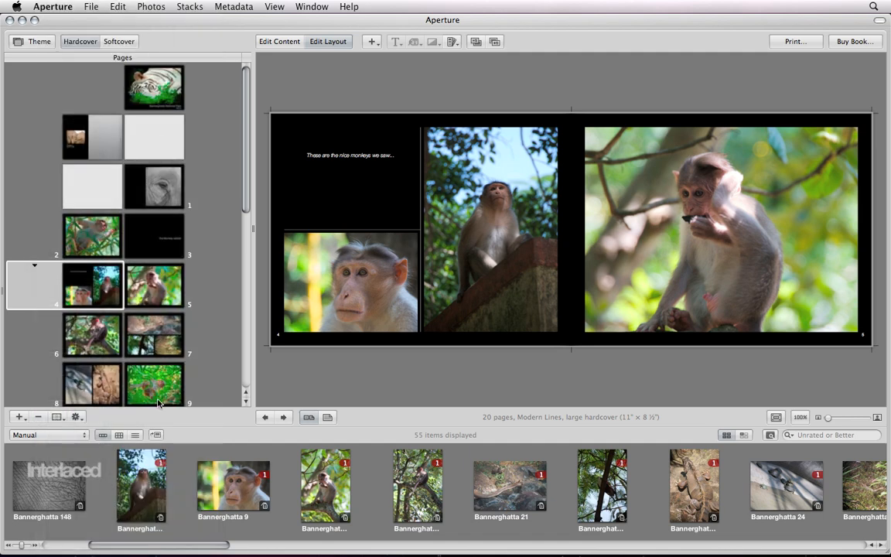
Show the book's master pages and enlarge their area above the page thumbnails
click(76, 418)
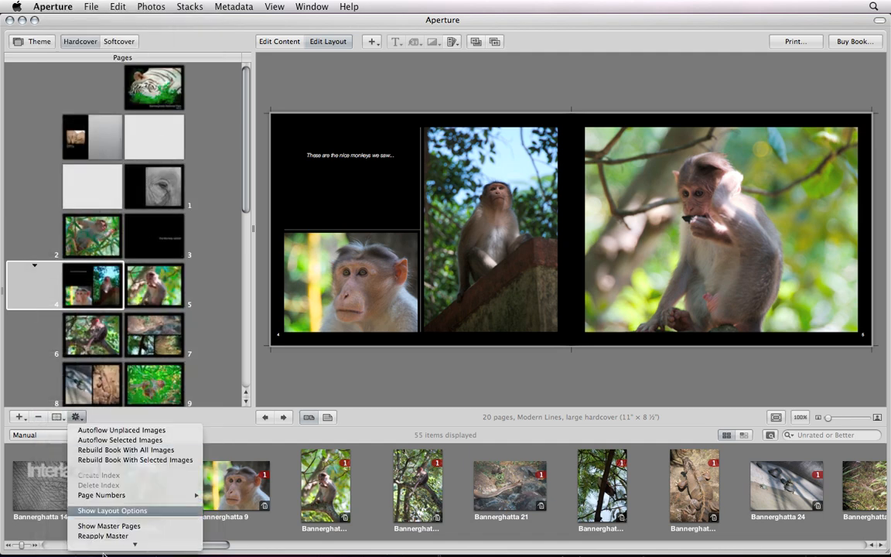
scroll(117, 503, down, 5)
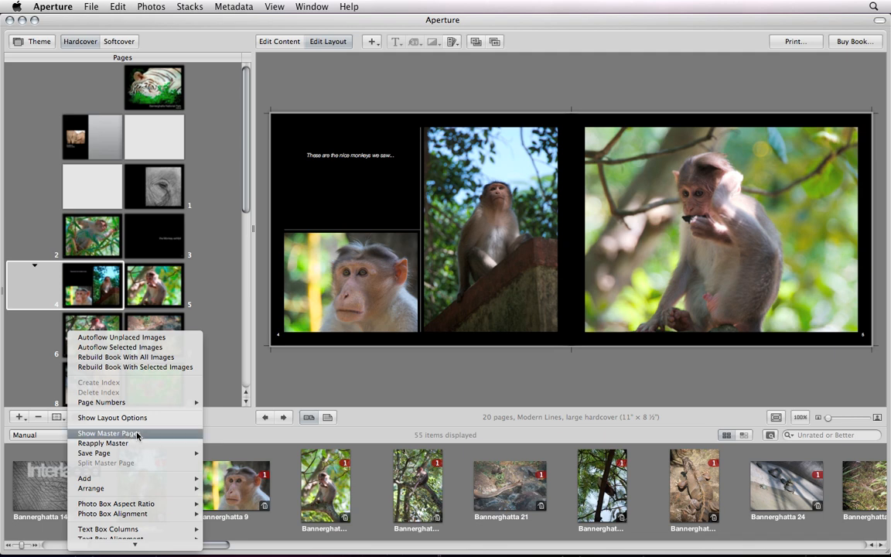
click(130, 434)
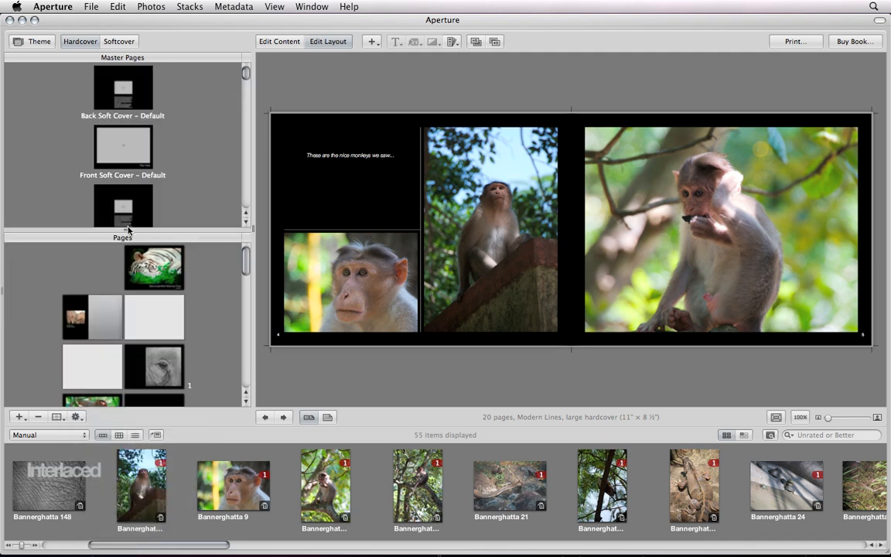
drag(124, 230, 124, 311)
Rename the newly saved master page, Master #34, as "2 Photo with text box"
scroll(199, 190, down, 1)
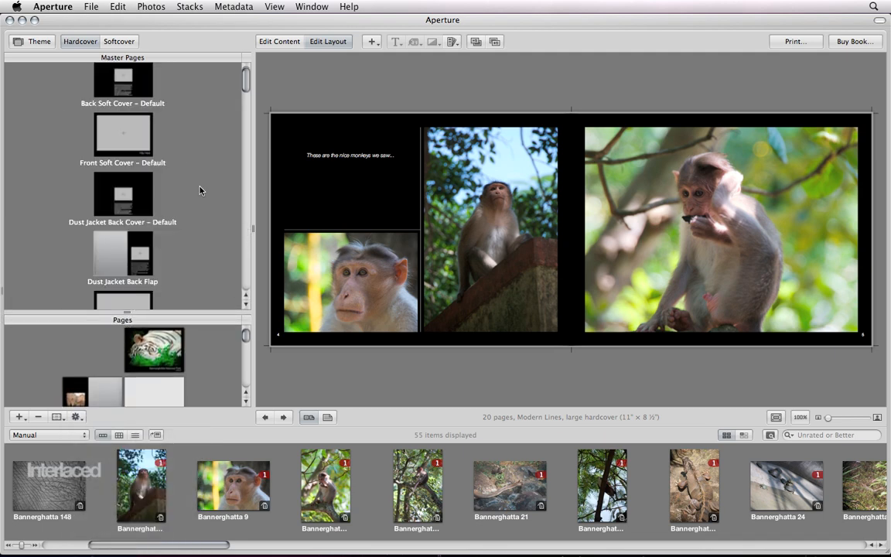
scroll(200, 190, down, 10)
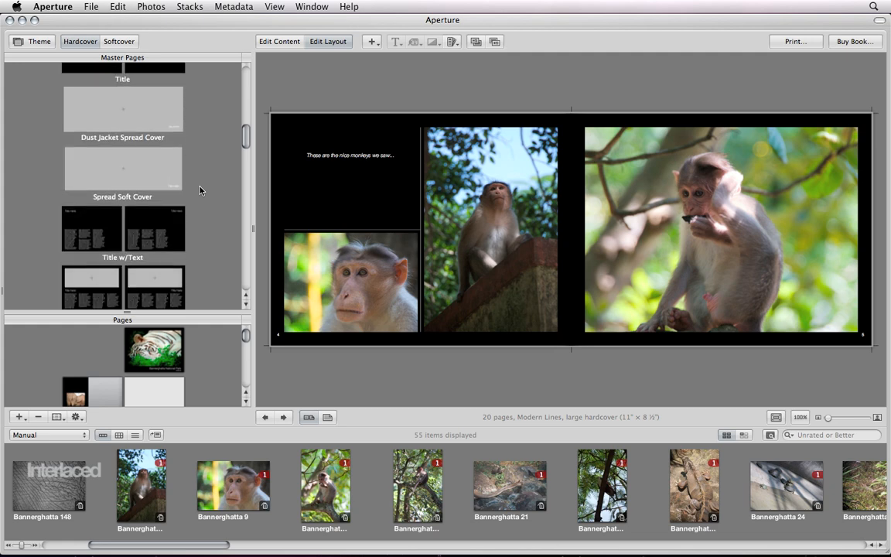
scroll(200, 191, down, 10)
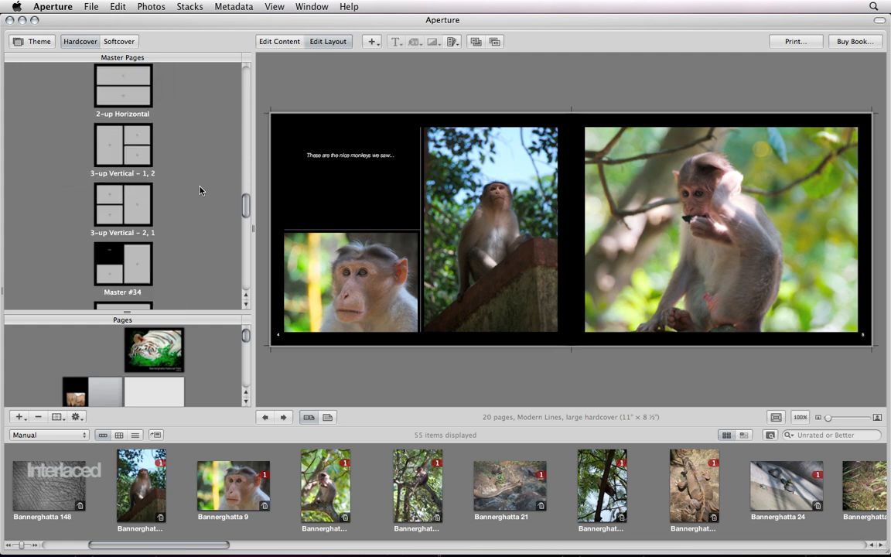
scroll(199, 190, down, 5)
click(124, 138)
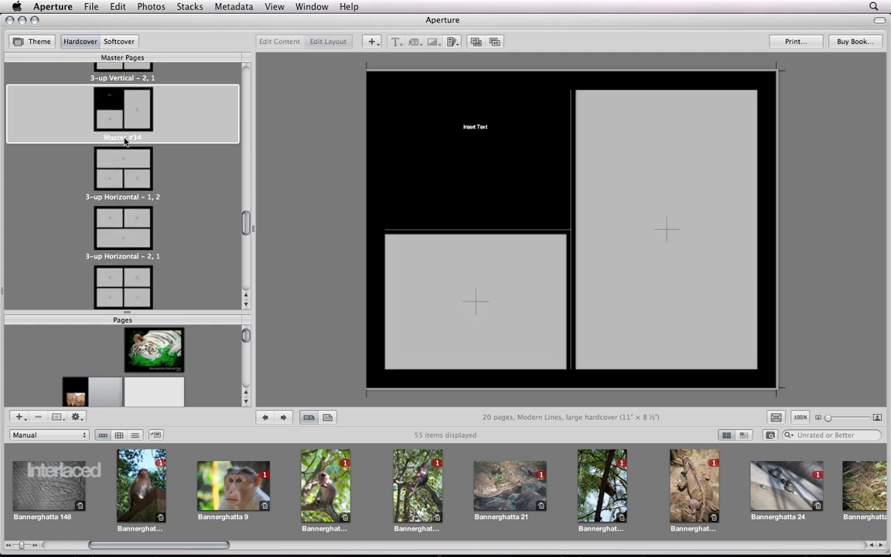
double_click(124, 138)
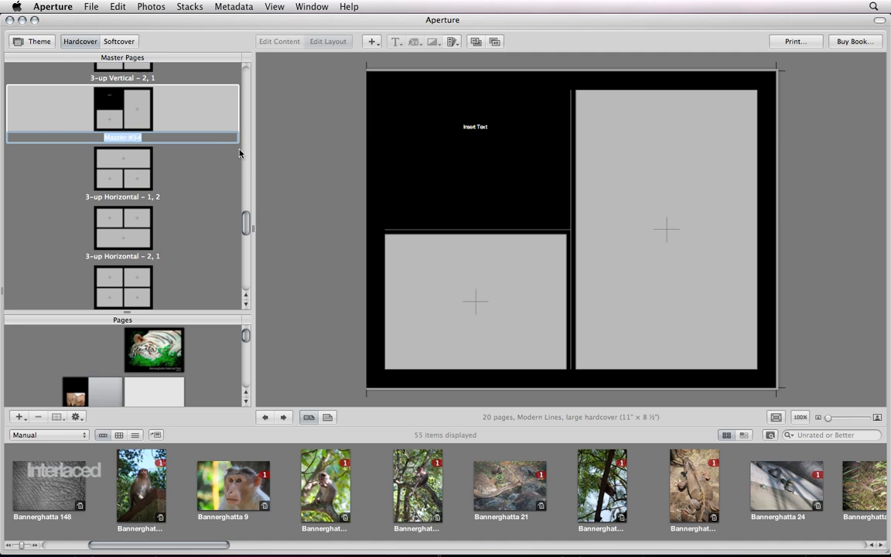
text(2 Photo with text box)
key(Return)
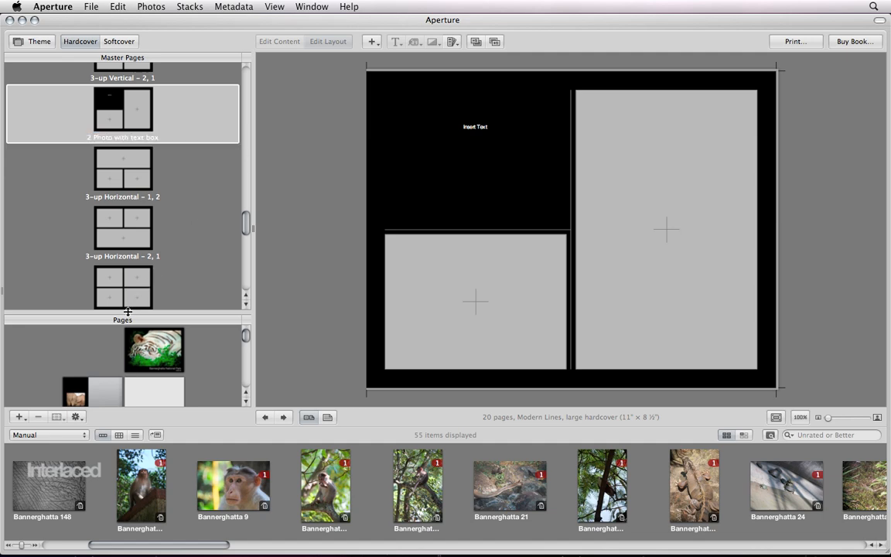
Collapse the master pages area and apply the "2 Photo with text box" layout to page 11
drag(128, 312, 114, 48)
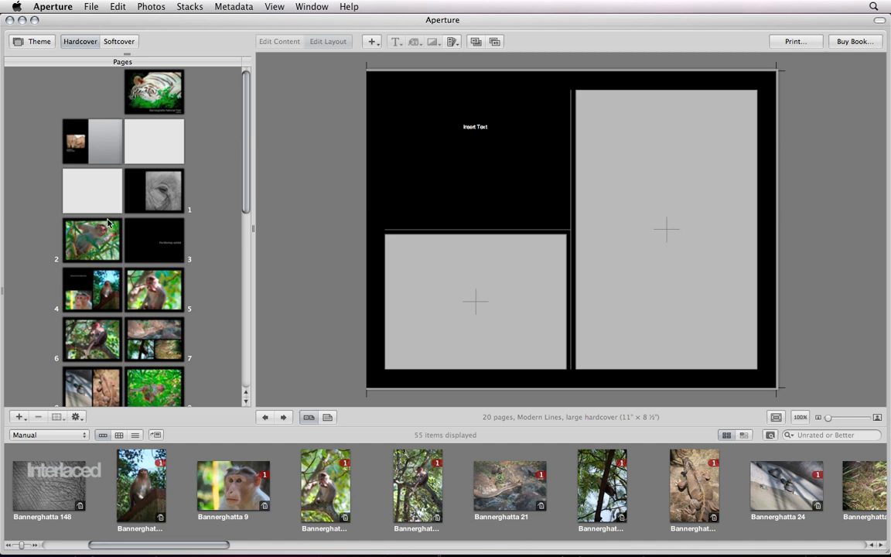
scroll(178, 231, down, 3)
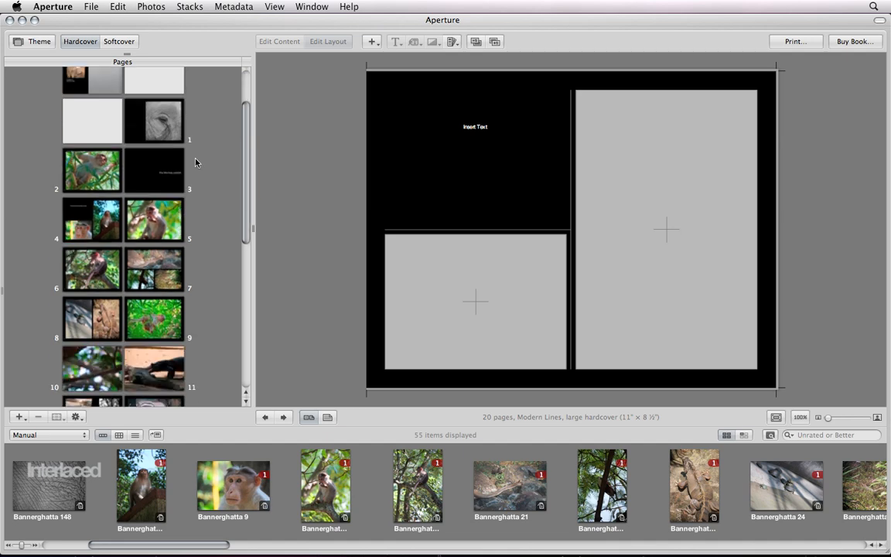
scroll(166, 286, down, 3)
click(175, 307)
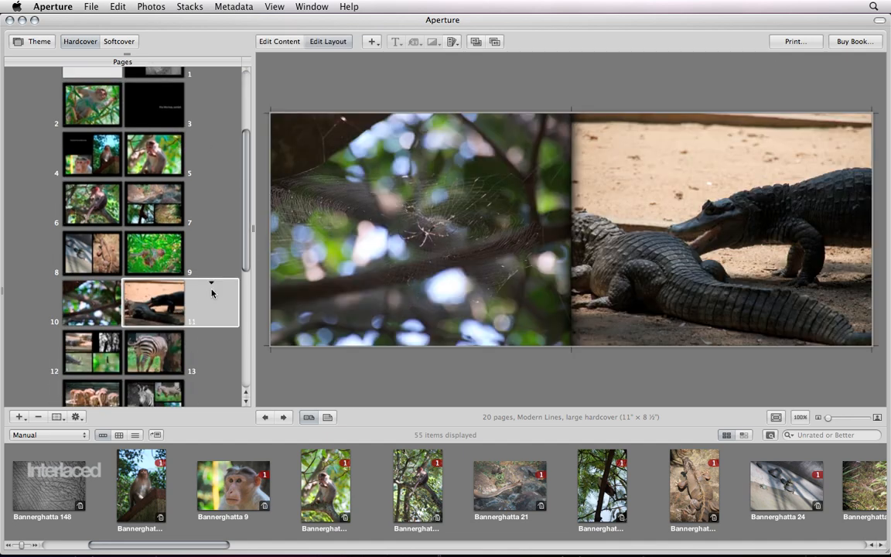
click(209, 284)
scroll(296, 504, down, 10)
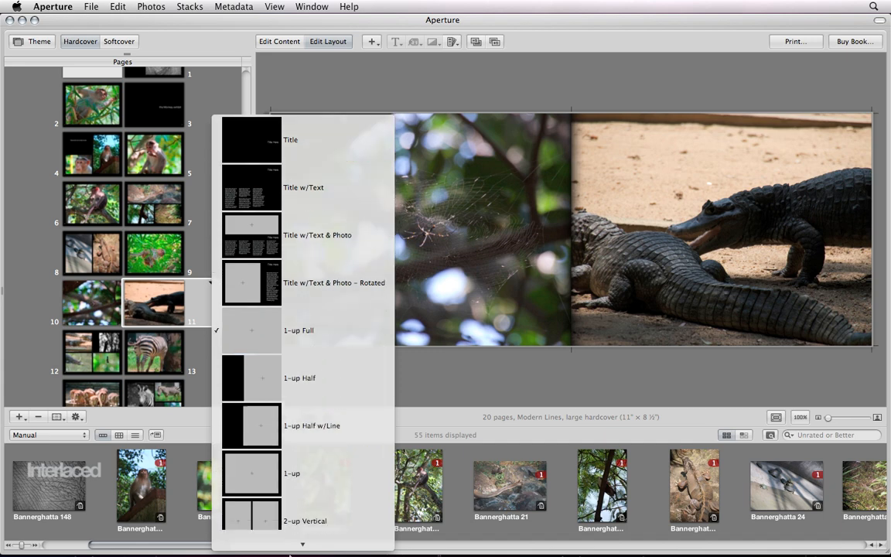
scroll(296, 504, down, 1)
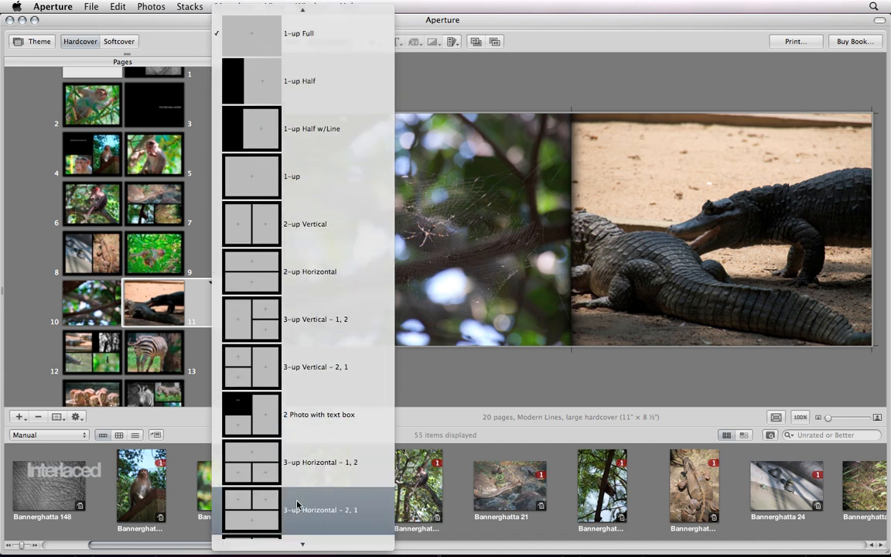
click(339, 420)
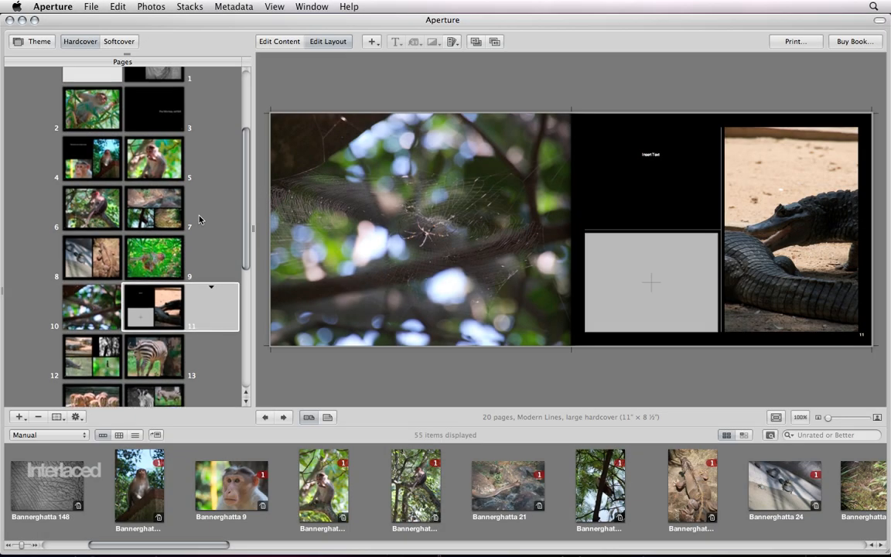
Remove the turtle and lizard photos from page 8 and the monkey photo from page 9
scroll(199, 220, up, 3)
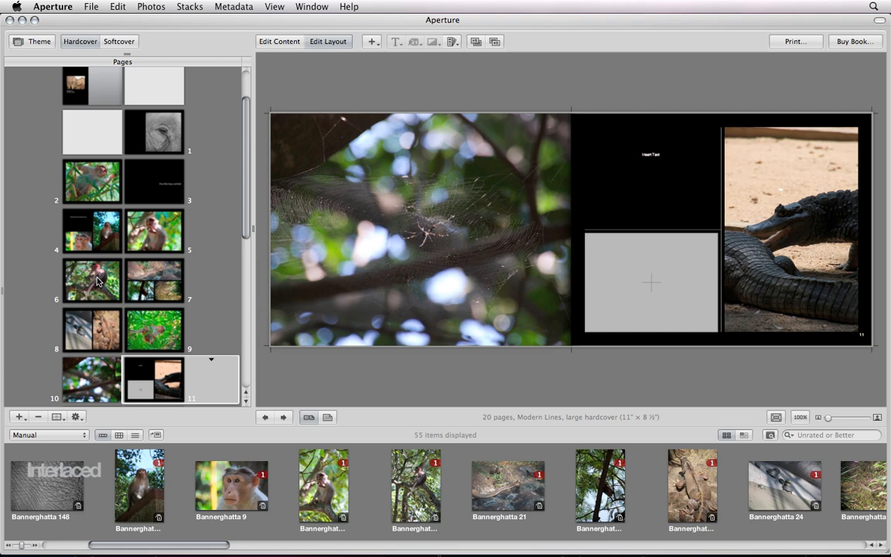
click(94, 321)
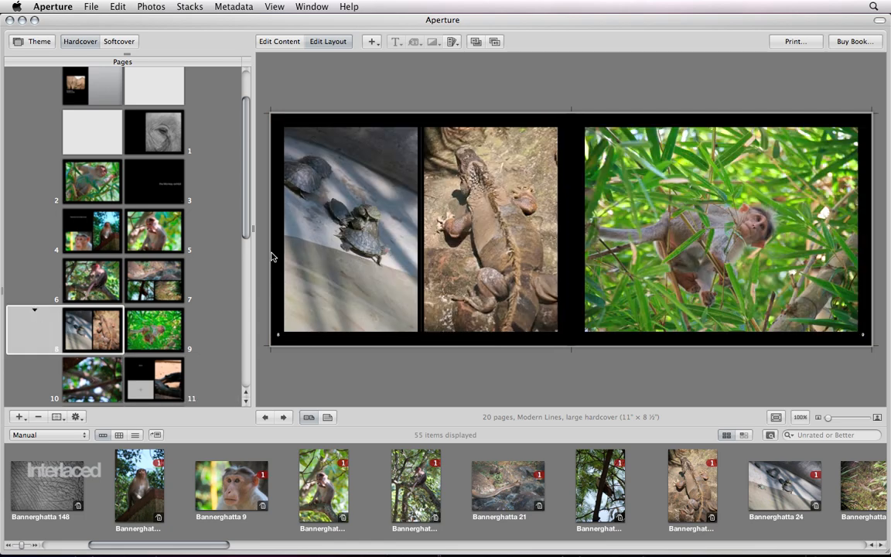
click(312, 262)
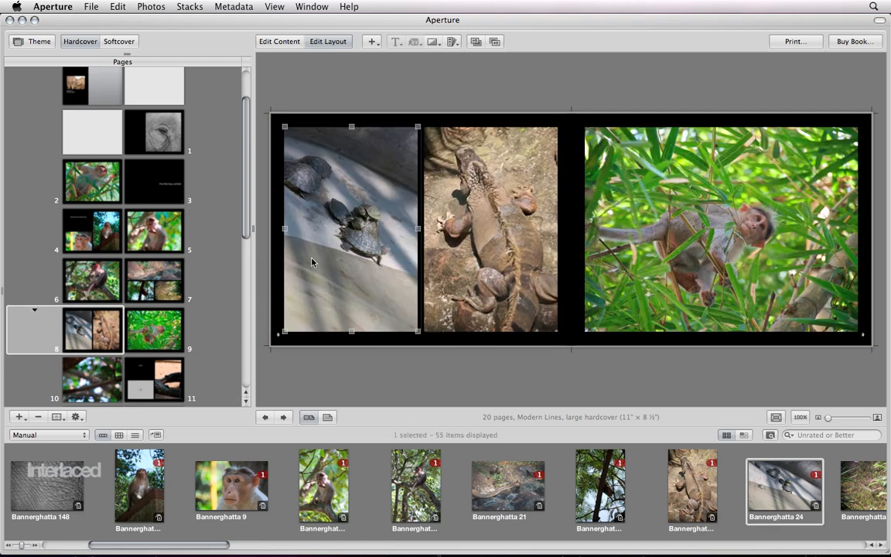
click(280, 41)
key(Delete)
click(444, 211)
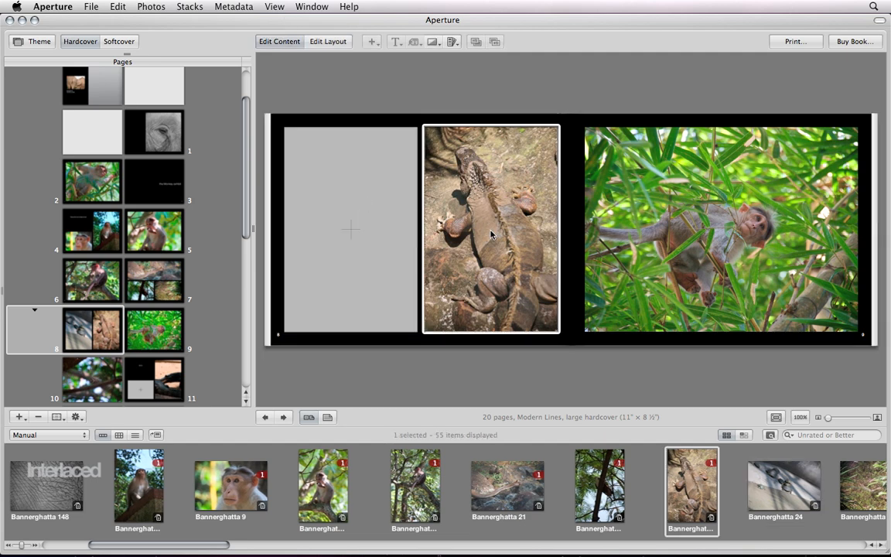
key(Delete)
click(676, 259)
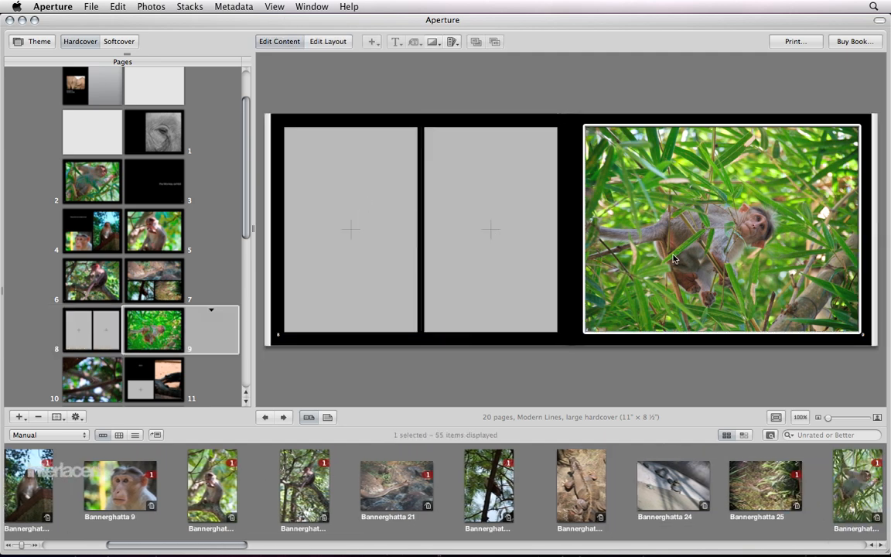
key(Delete)
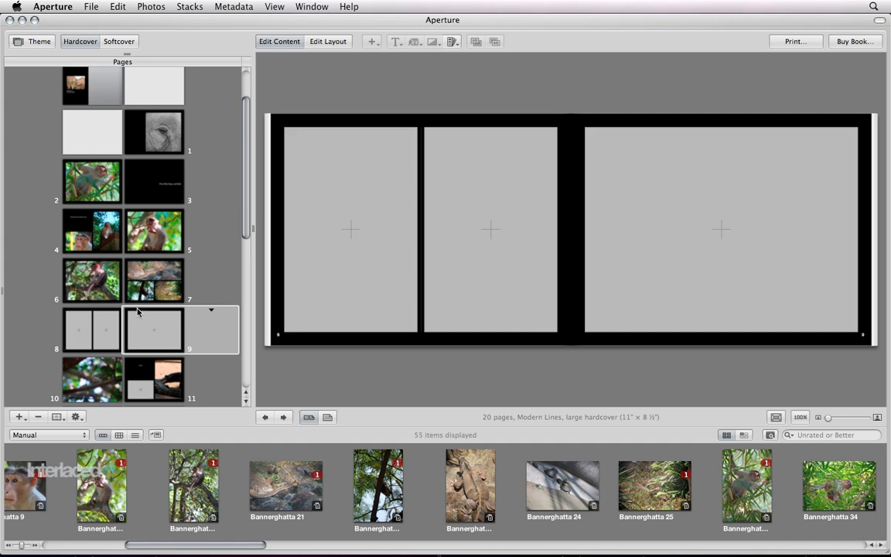
Change page 8's layout to Blank Spread
click(58, 317)
click(34, 312)
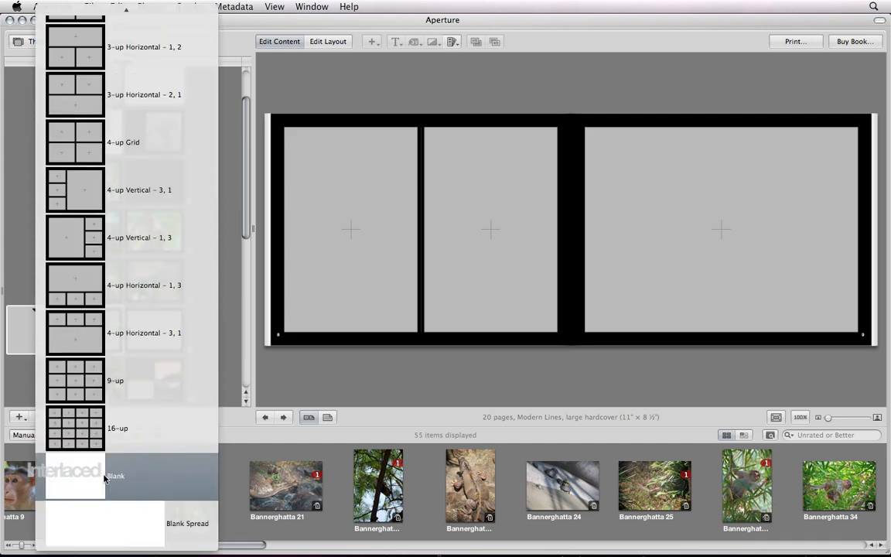
click(124, 523)
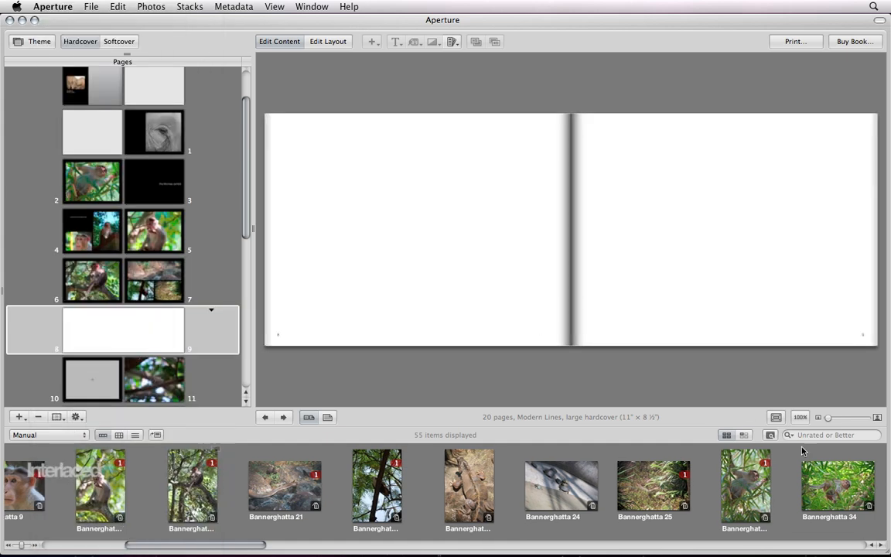
Fill the blank spread on pages 8 and 9 with photo Bannerghatta 34 and shift the image upward within its frame
drag(839, 483, 577, 260)
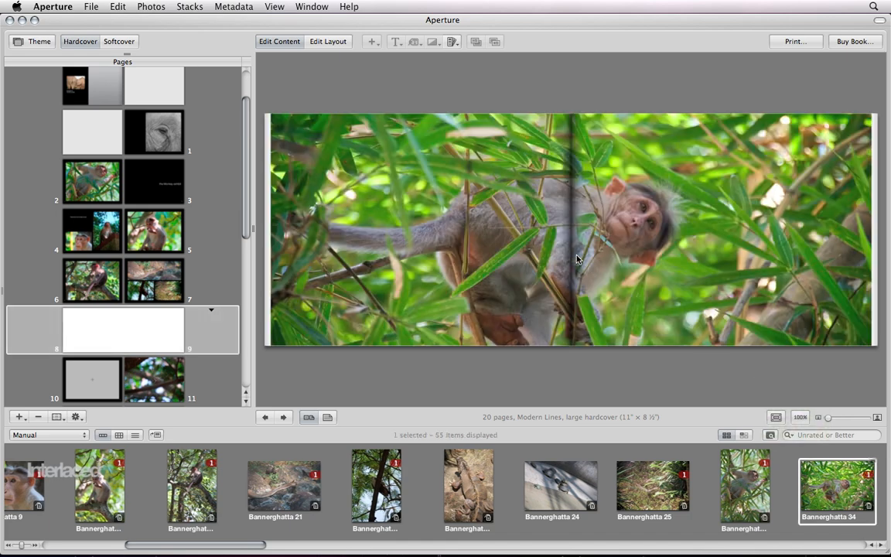
click(500, 261)
drag(500, 261, 497, 193)
click(477, 98)
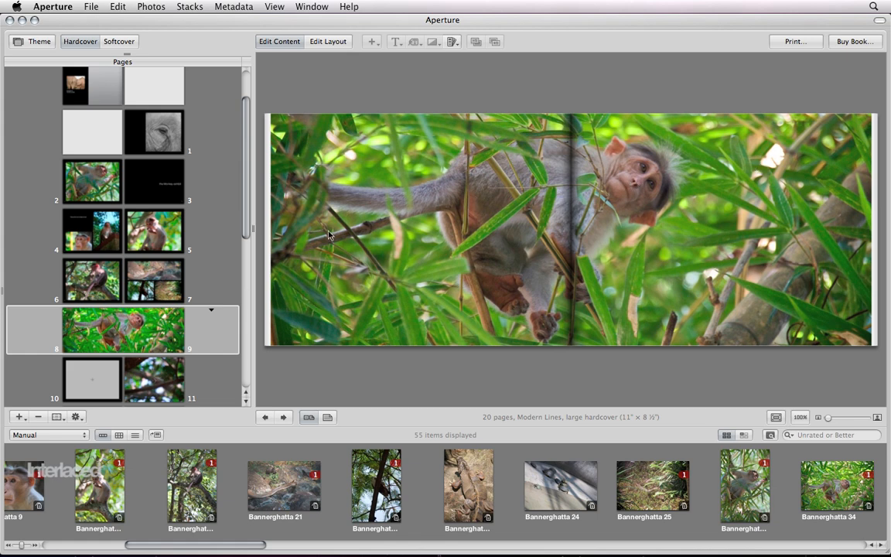
Show the layout options for size, position and photo border
click(80, 417)
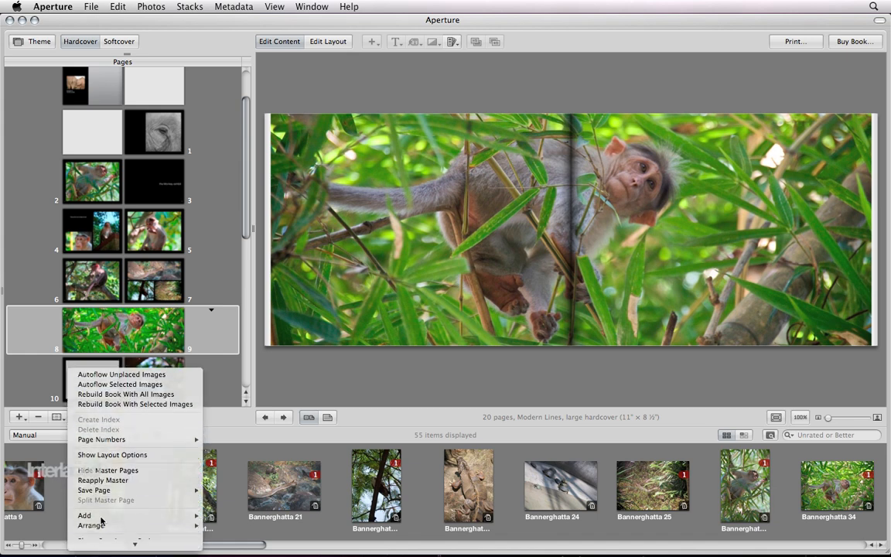
click(154, 446)
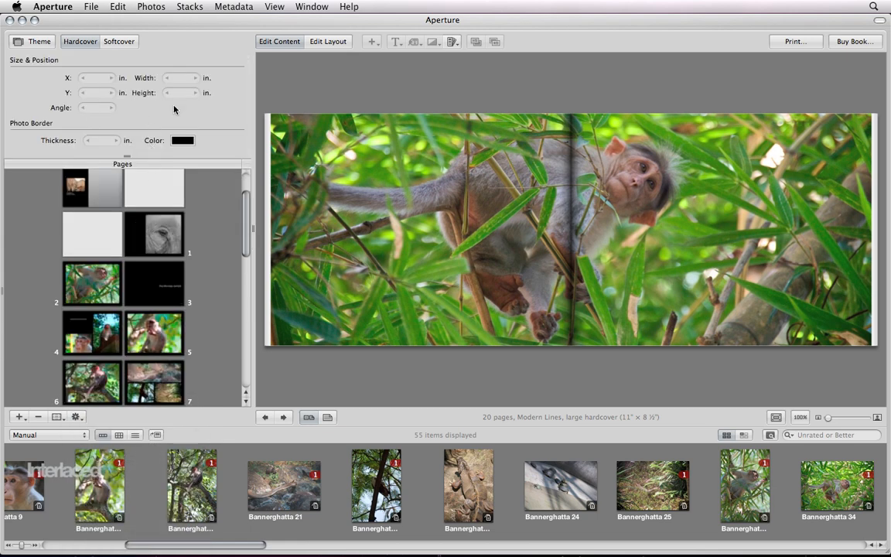
Set the black border of the full-spread monkey photo on pages 8 and 9 to 0.50 in thick
click(376, 200)
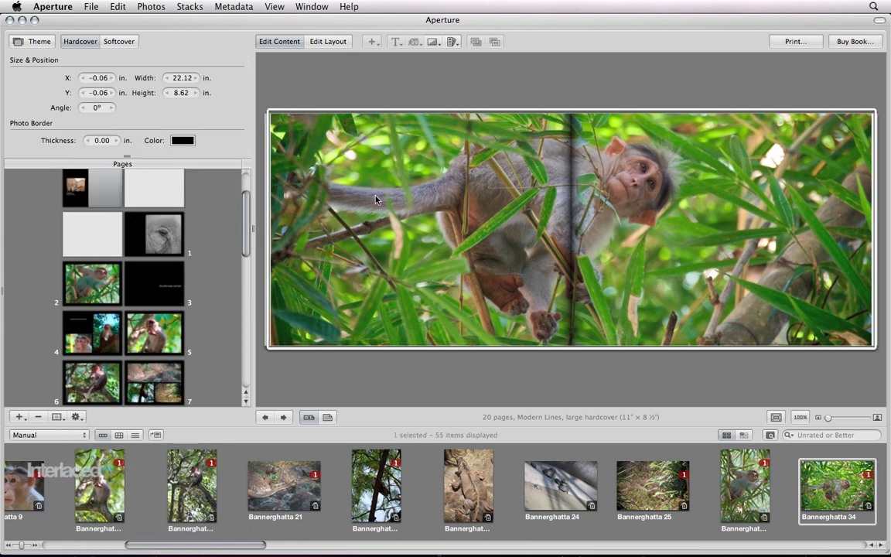
click(118, 141)
click(117, 141)
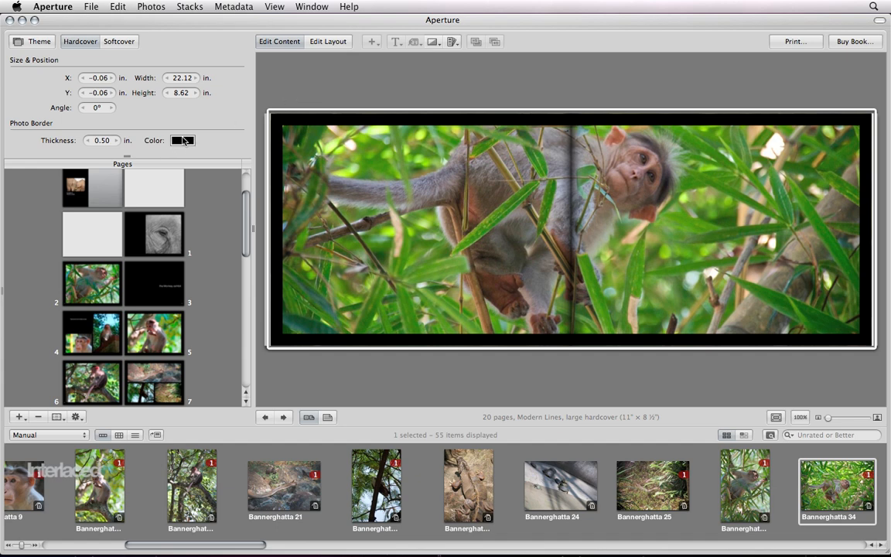
click(338, 86)
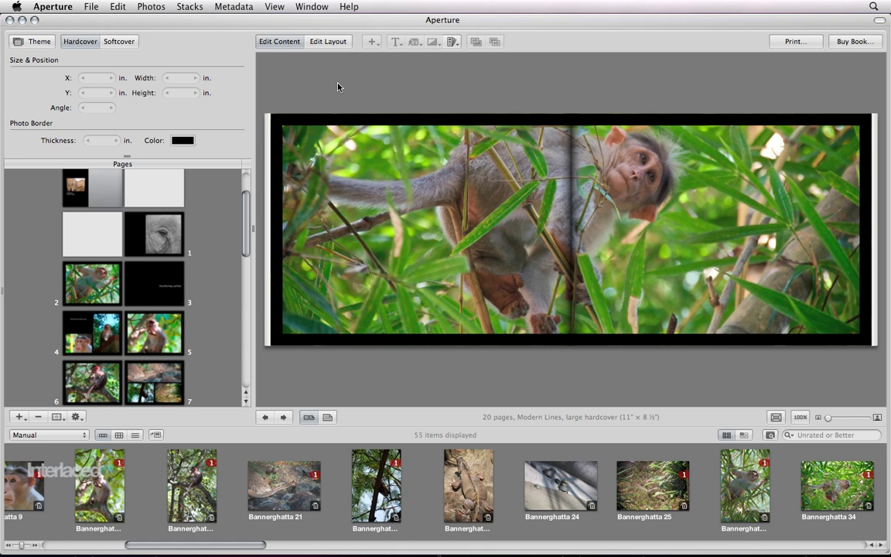
Reduce the border thickness of the full-spread monkey photo by one increment
click(325, 203)
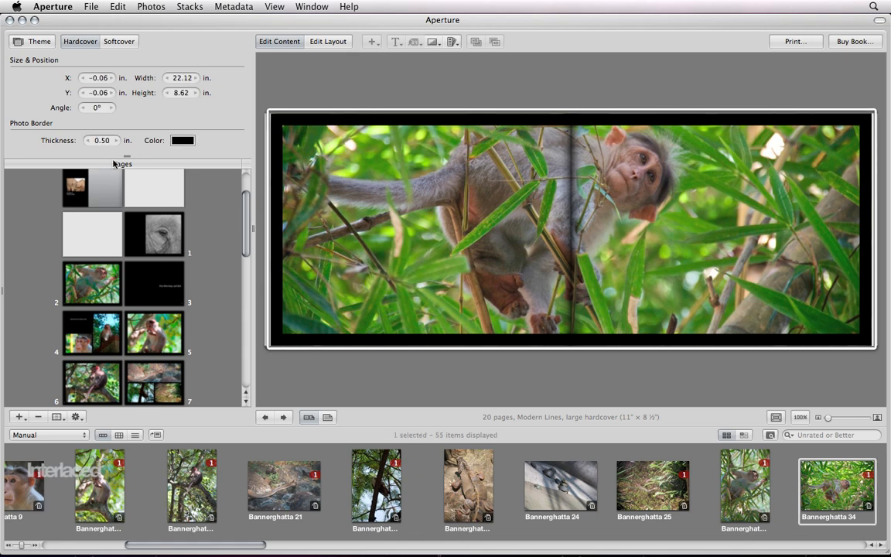
click(88, 140)
click(380, 87)
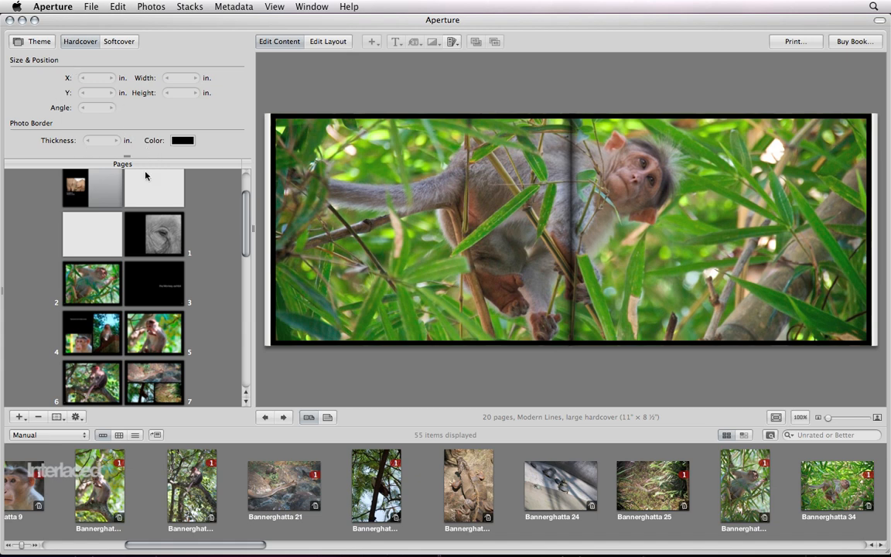
click(77, 417)
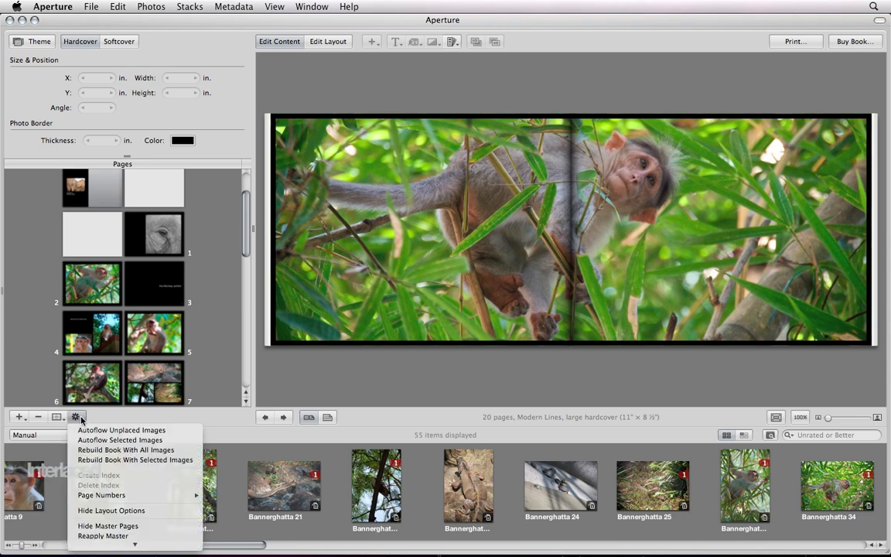
click(192, 417)
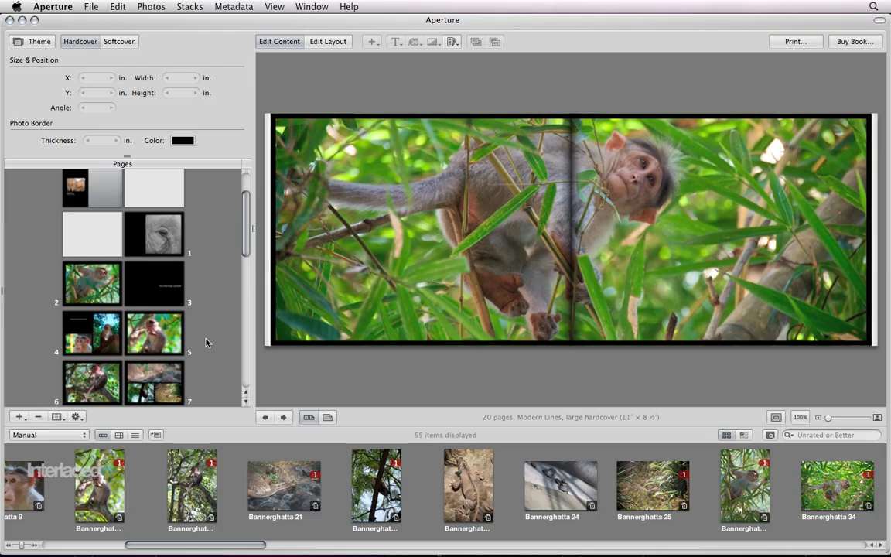
Open the spread of pages 10 and 11 for layout editing and delete the empty photo box on page 10
scroll(205, 342, down, 5)
scroll(206, 342, down, 3)
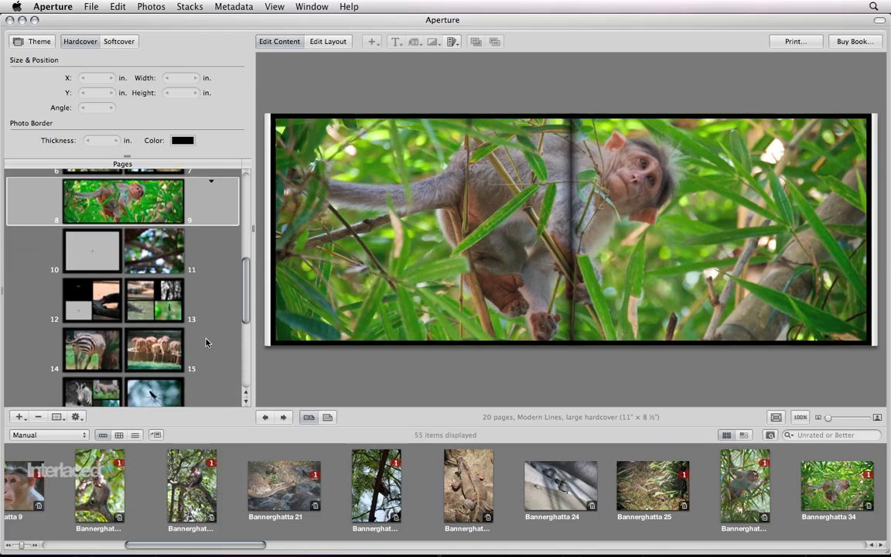
click(149, 263)
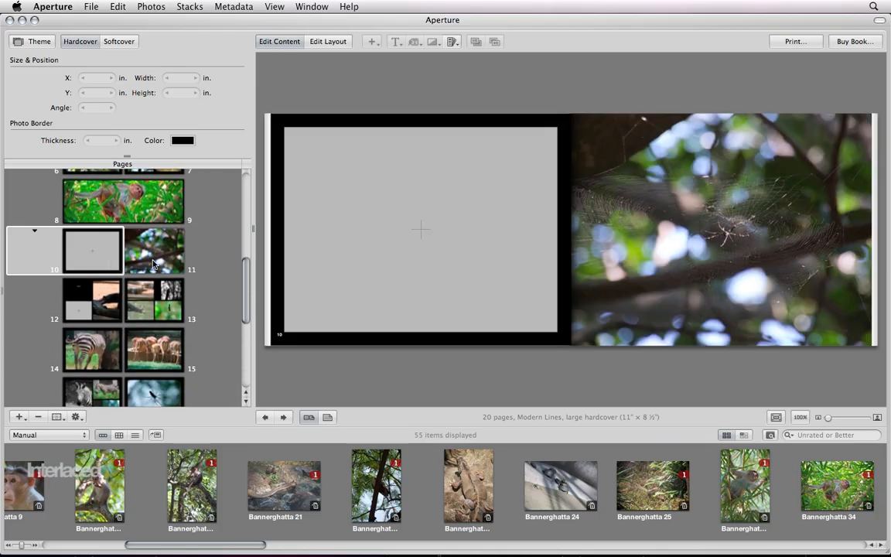
click(358, 252)
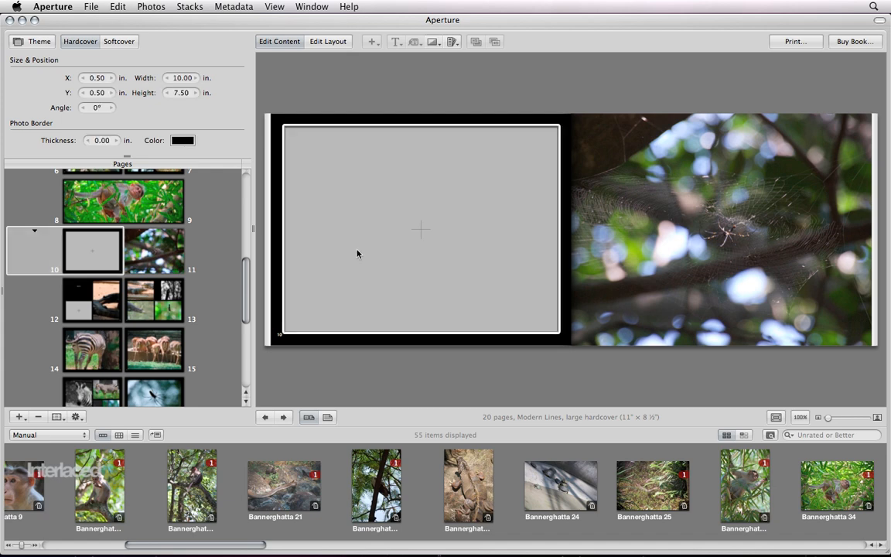
click(328, 43)
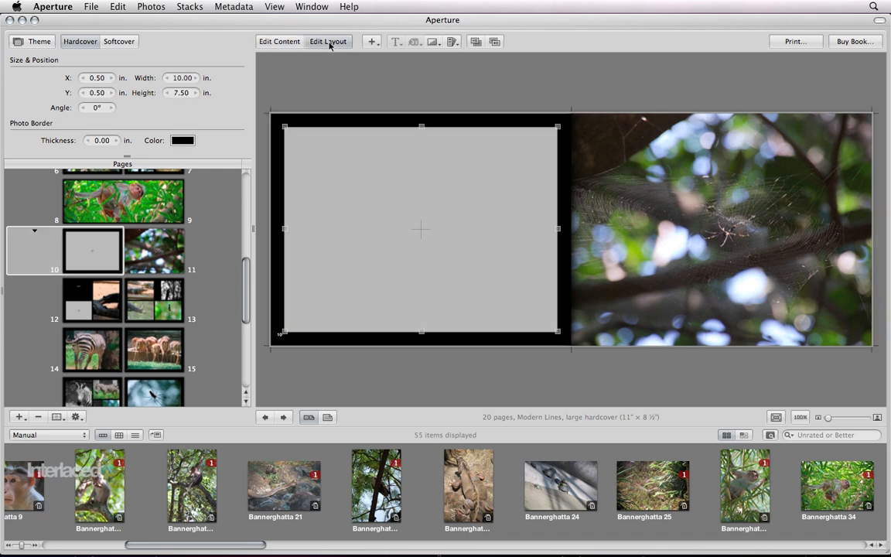
key(Delete)
Narrow page 11's photo box to 5.56 in along the outer half and replace its picture with the lizard photo
click(609, 226)
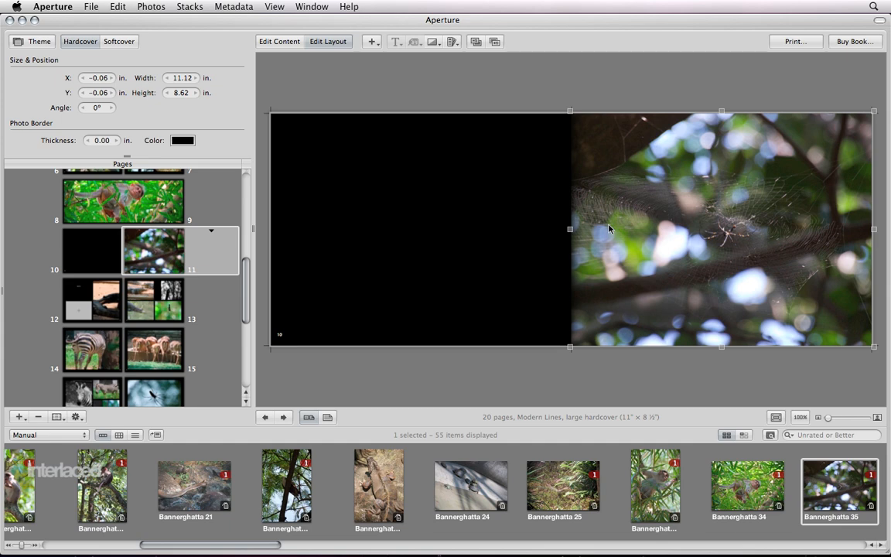
drag(570, 229, 724, 238)
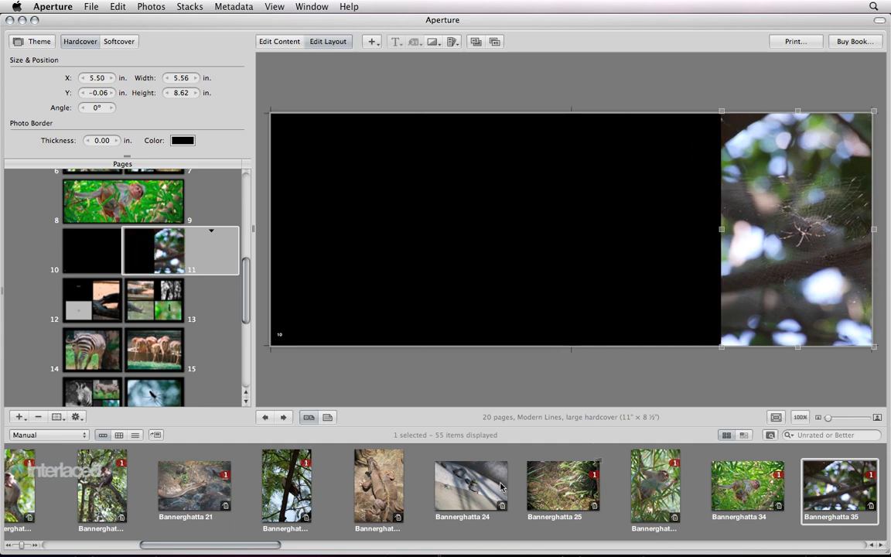
drag(371, 484, 769, 298)
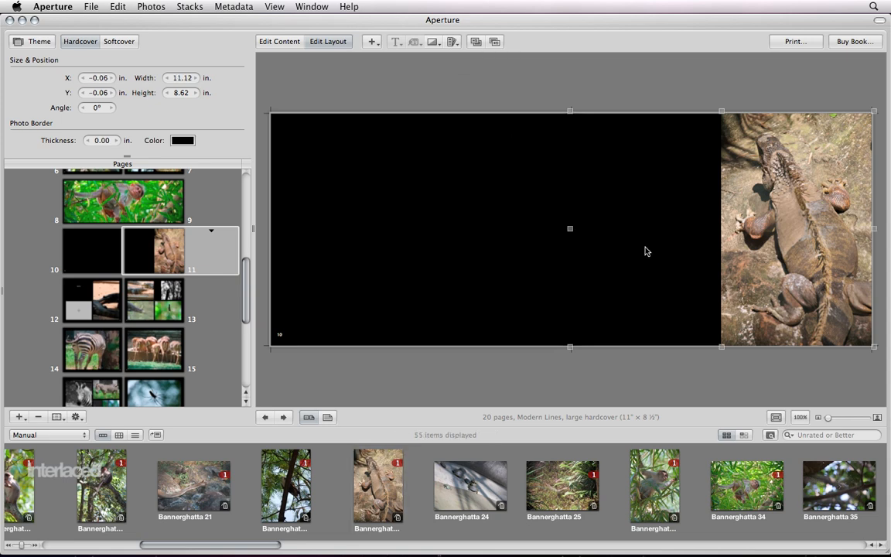
Change the backgrounds of pages 11 and 10 to Dark Grey
click(453, 43)
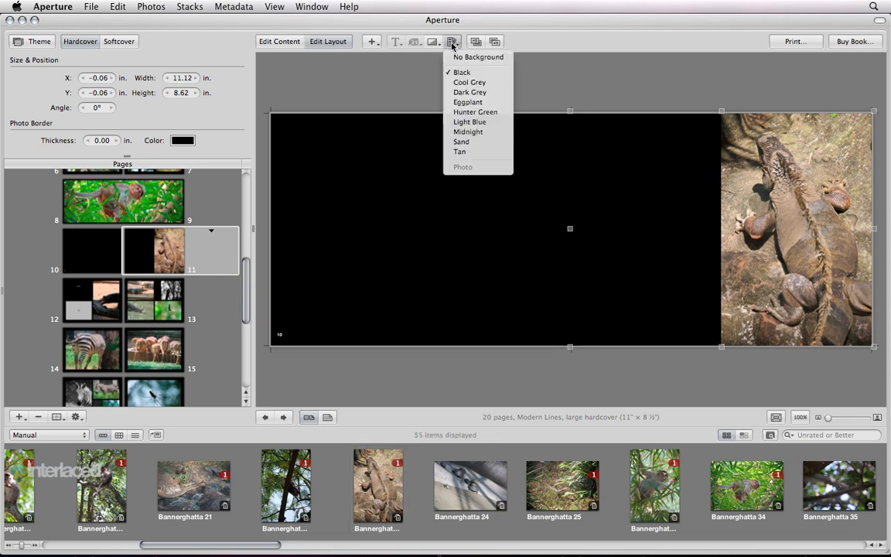
click(470, 92)
click(439, 180)
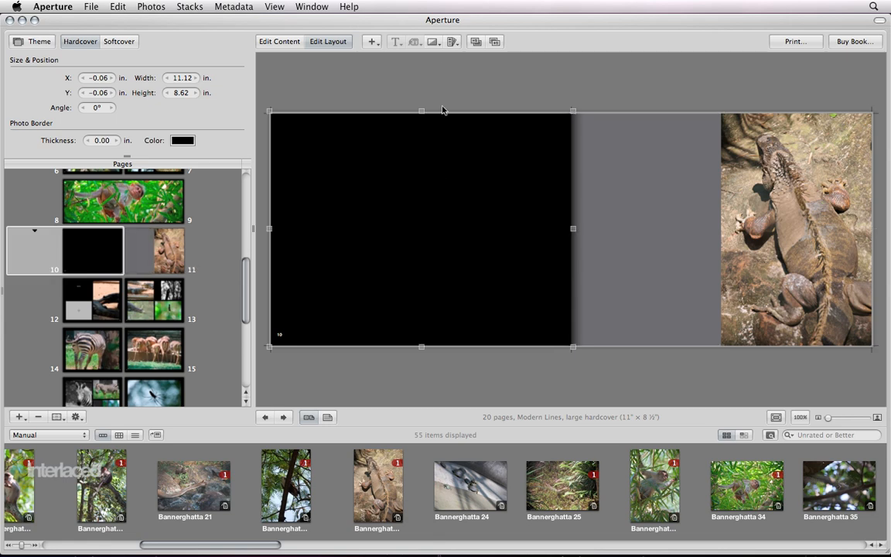
click(452, 42)
click(461, 94)
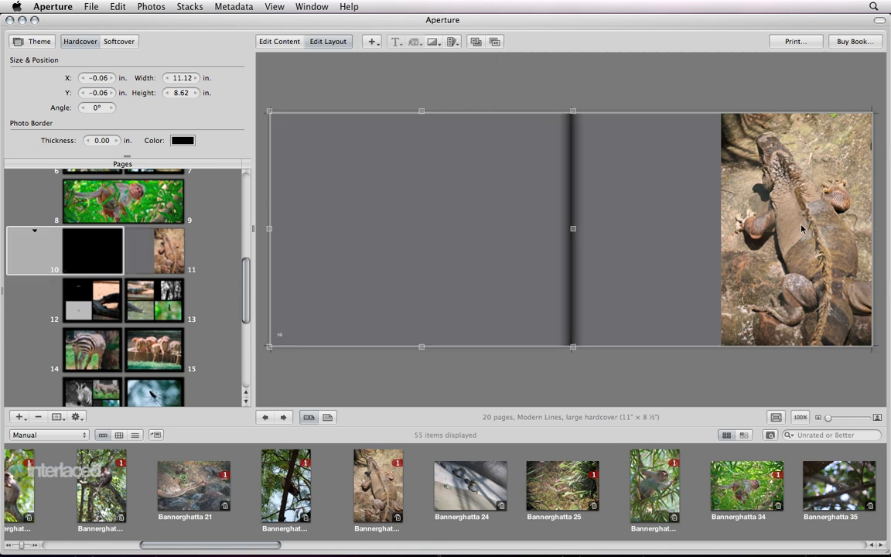
Apply the Sepia filter to the lizard photo on page 11
click(433, 41)
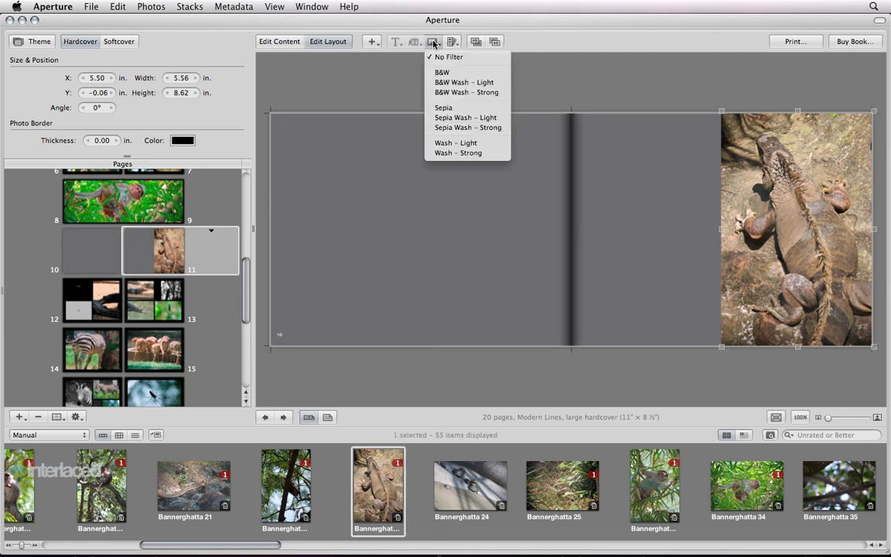
click(435, 108)
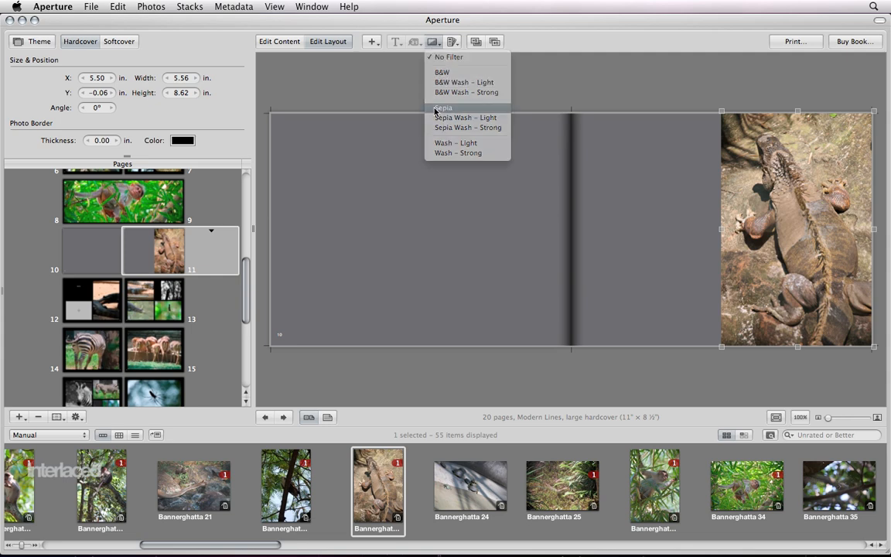
click(560, 80)
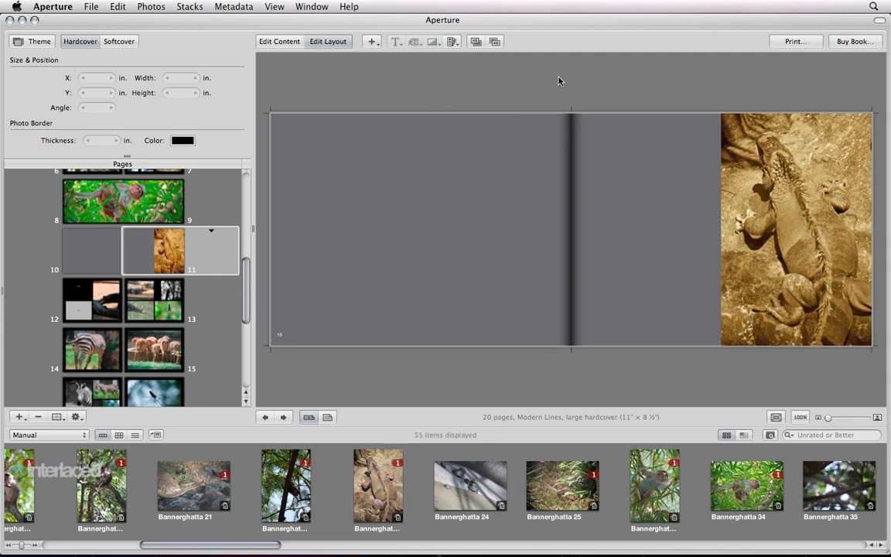
Set page 11's background back to Black
click(662, 204)
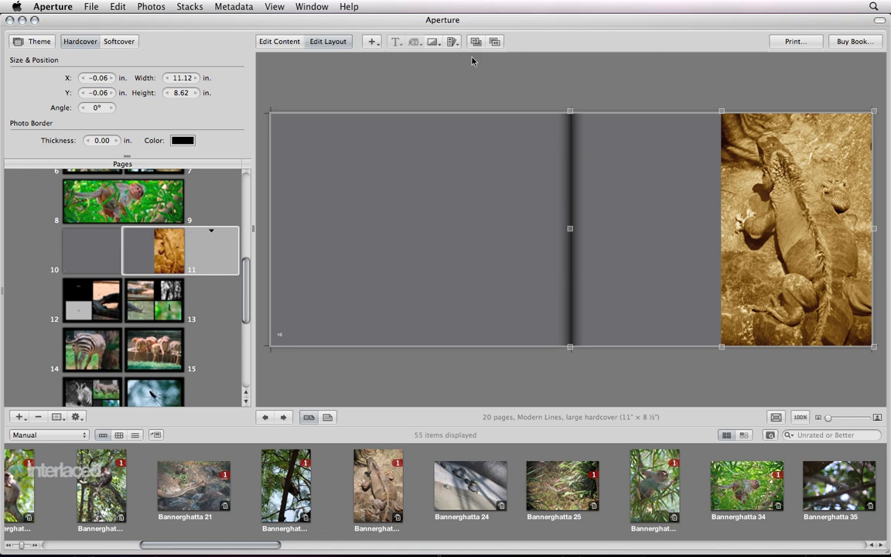
click(453, 41)
click(457, 79)
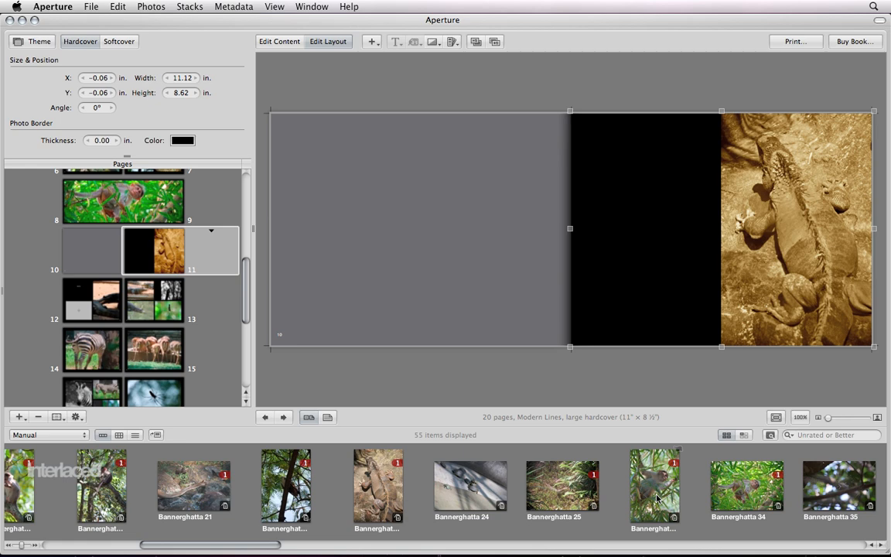
click(371, 41)
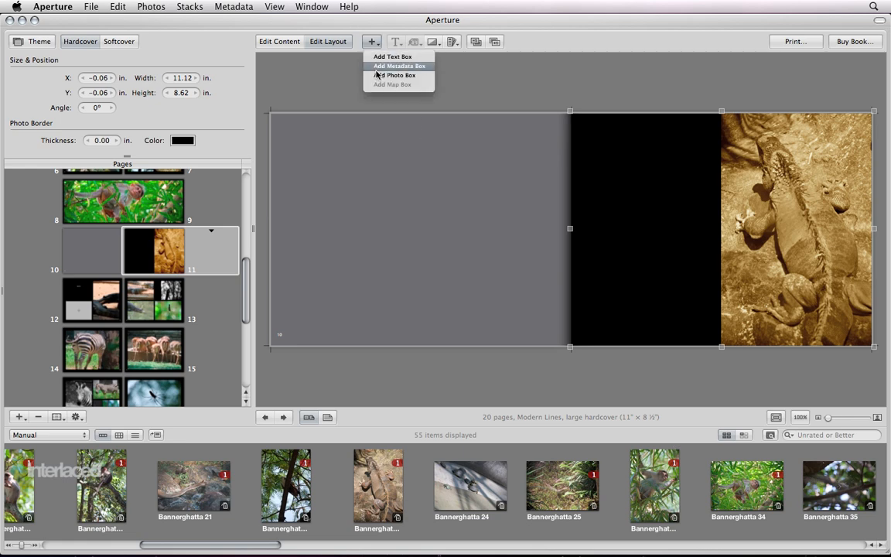
click(386, 75)
drag(670, 243, 609, 239)
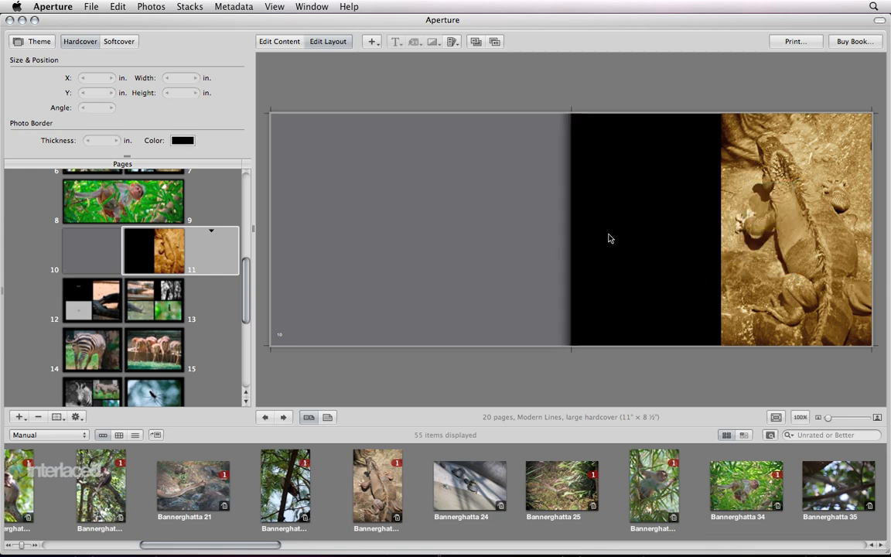
Add a photo box about 4.60 by 6.74 in on page 10 and fill it with the upright monkey photo among bamboo leaves
click(499, 234)
click(378, 45)
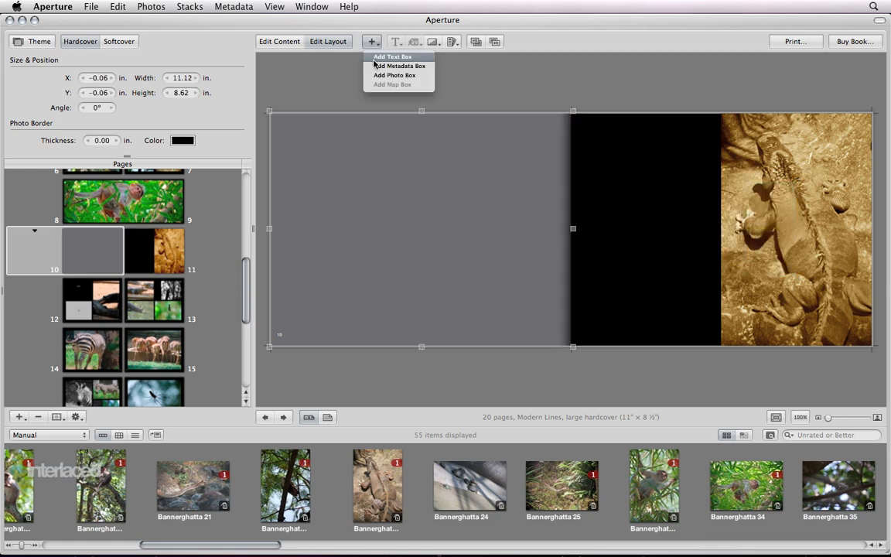
click(387, 75)
drag(414, 229, 363, 181)
drag(451, 233, 420, 322)
drag(653, 486, 358, 250)
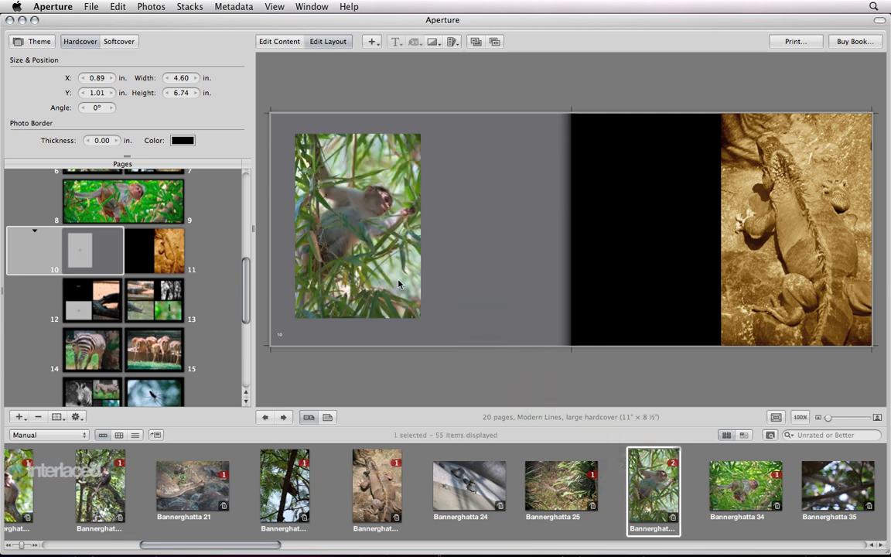
Try the Wash - Light and Wash - Strong filters on page 10's monkey photo
click(433, 41)
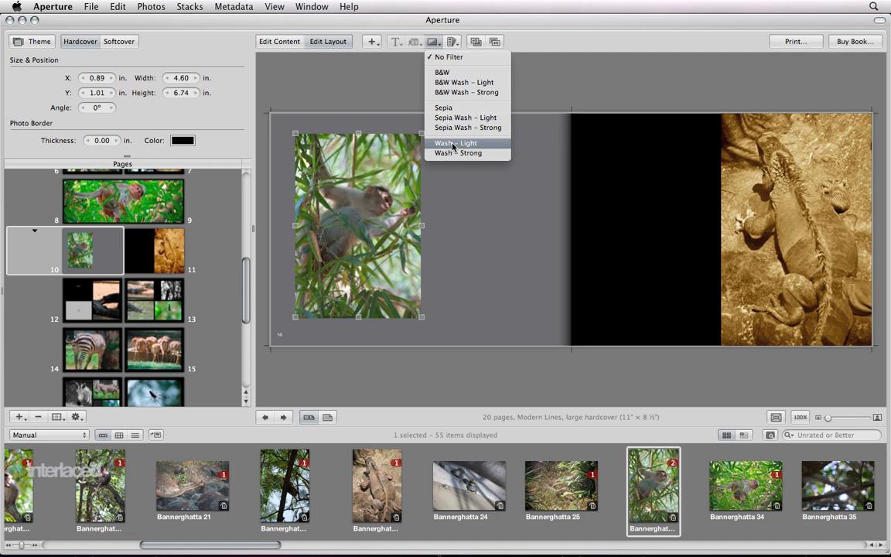
click(454, 143)
click(432, 42)
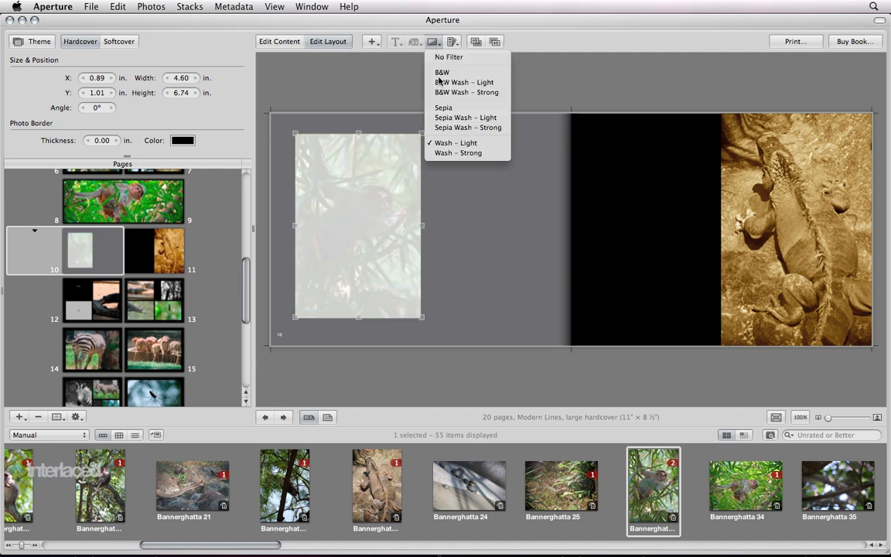
click(455, 152)
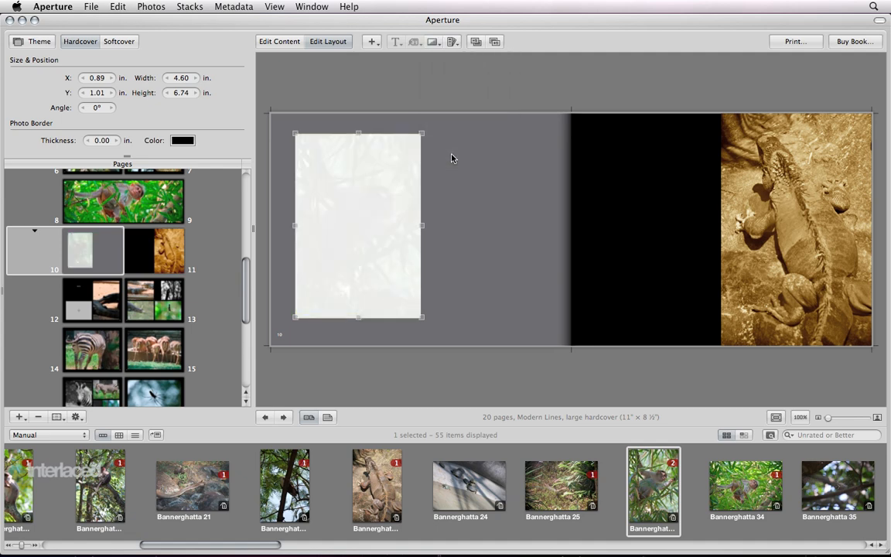
Apply the B&W filter to page 10's monkey photo and give it a 0.50 in black border
click(433, 41)
click(439, 72)
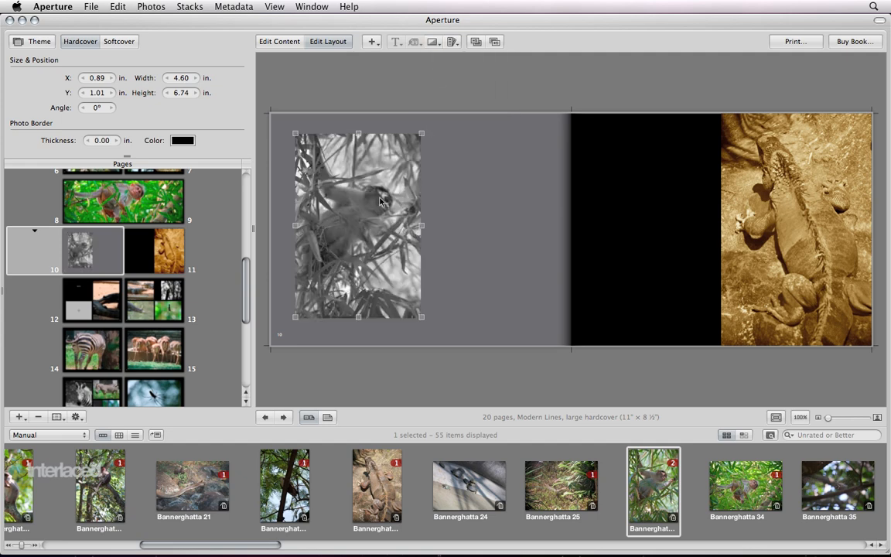
click(118, 142)
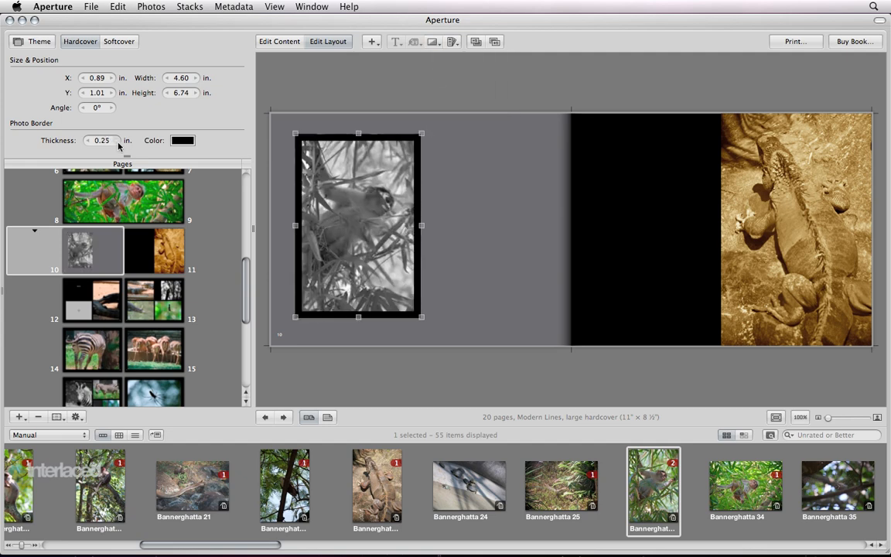
click(117, 143)
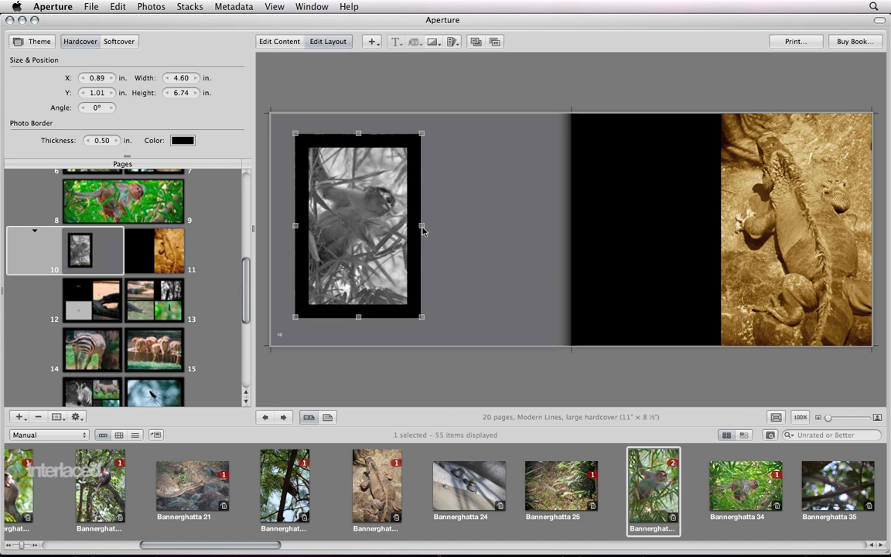
Widen page 10's monkey photo box to about 5.44 in and move it to about X 1.19, Y 0.88 in
drag(422, 225, 444, 225)
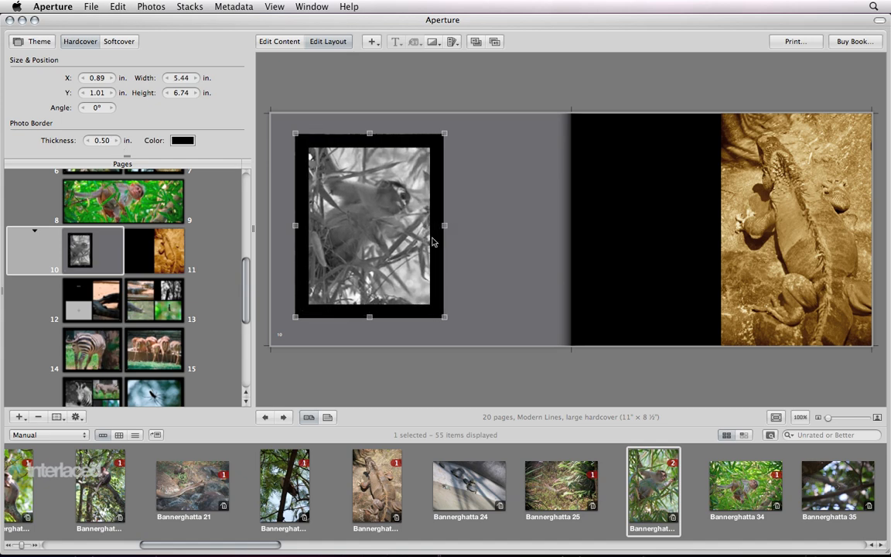
drag(357, 225, 402, 252)
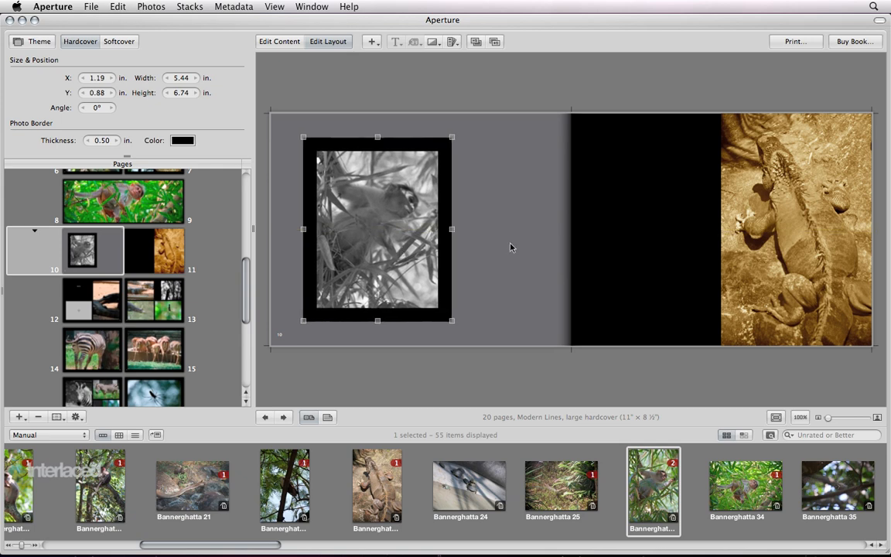
Set page 10 to No Background and shift its monkey photo toward the outer edge to about X 0.80 in
click(502, 215)
click(432, 42)
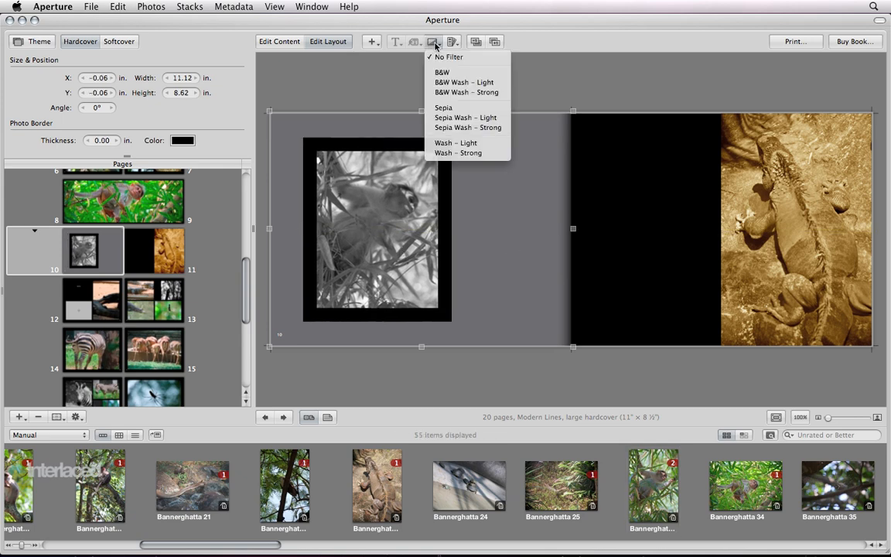
click(452, 41)
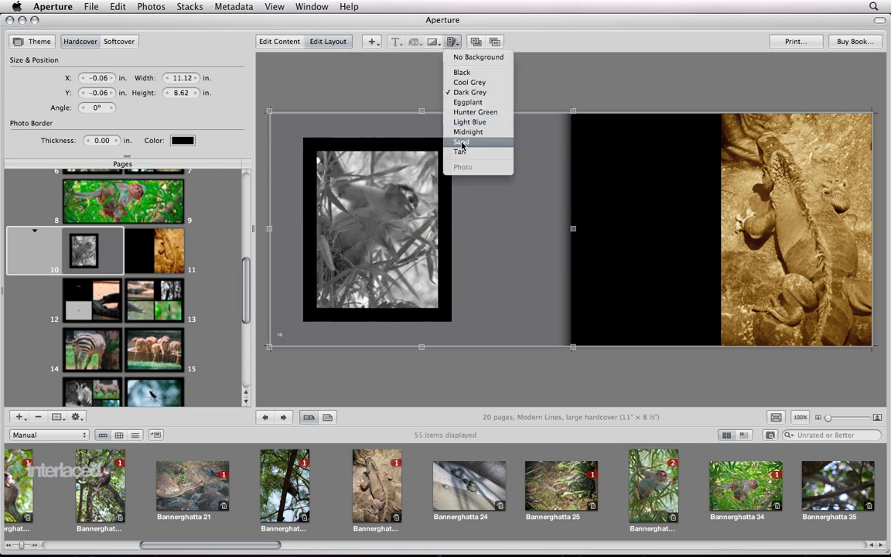
click(477, 57)
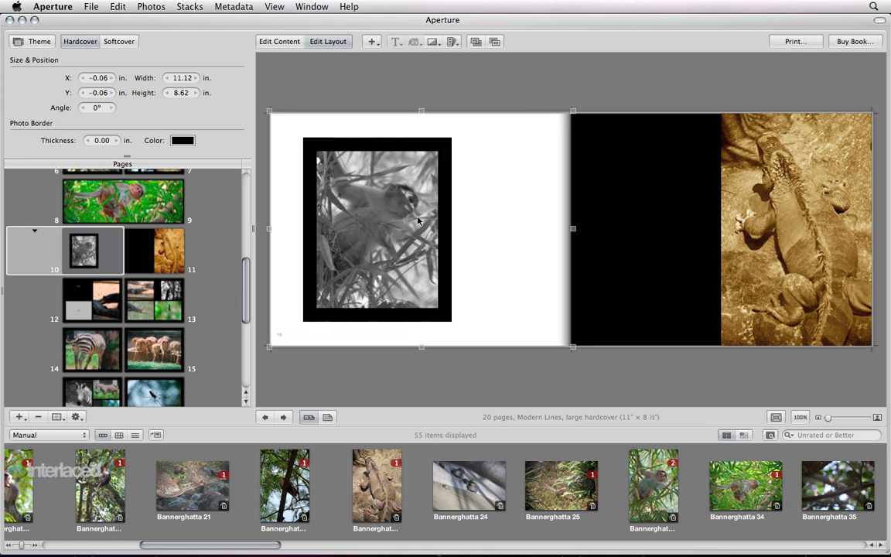
click(590, 87)
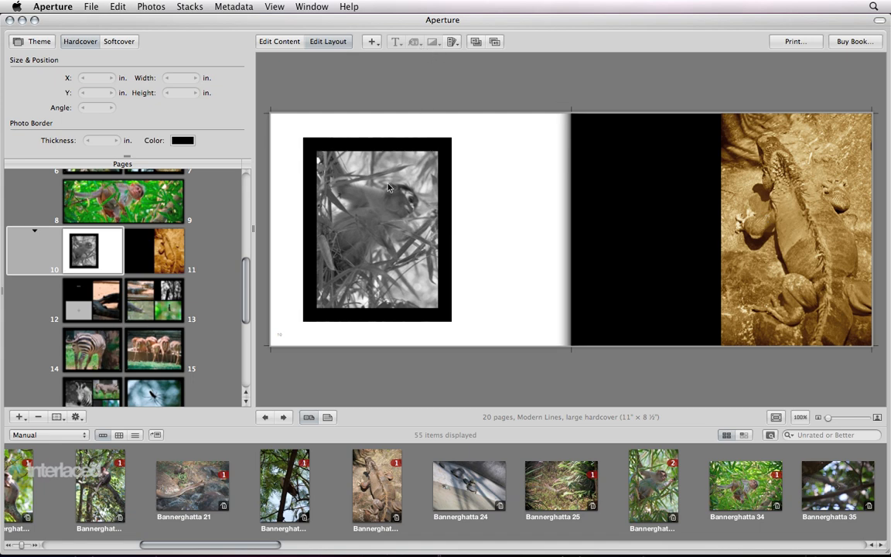
drag(383, 211, 373, 212)
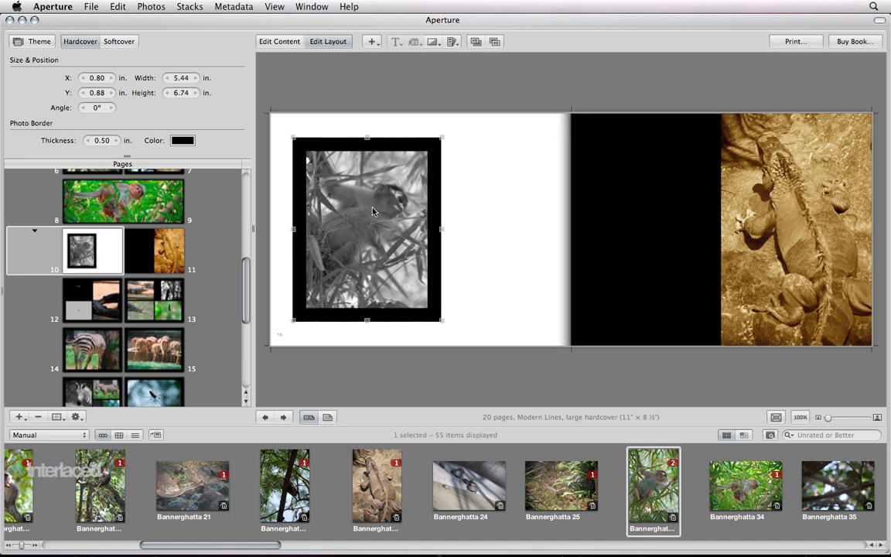